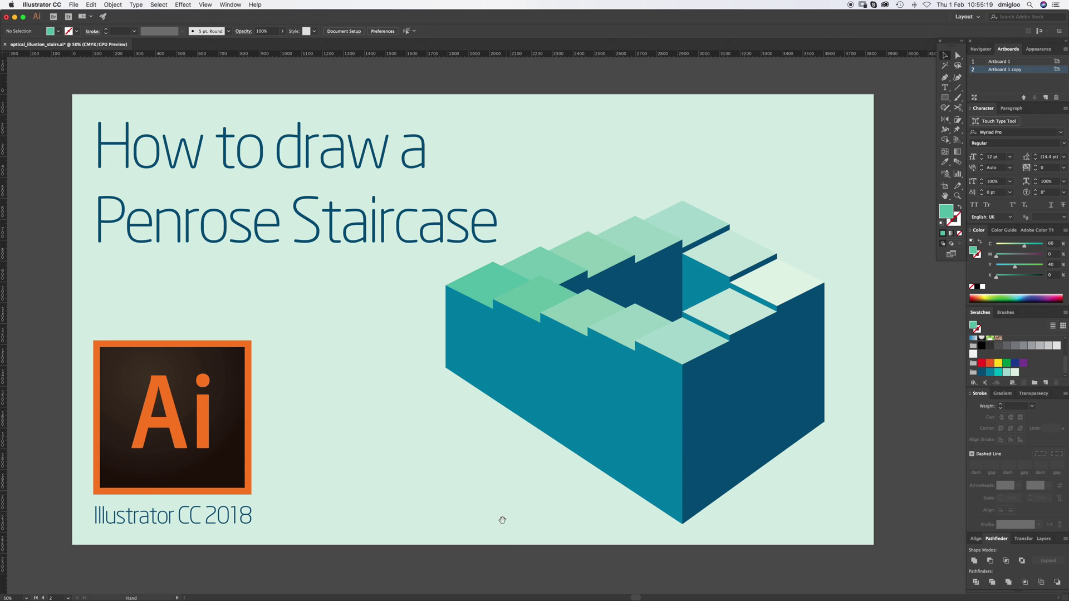
- Draw a green square about 305 px wide beside the finished staircase and rotate it 45 degrees into a diamond
{"action": "left_click_drag", "start_coordinate": [513, 563], "coordinate": [481, 157]}
{"action": "scroll", "coordinate": [481, 158], "scroll_direction": "down", "scroll_amount": 10}
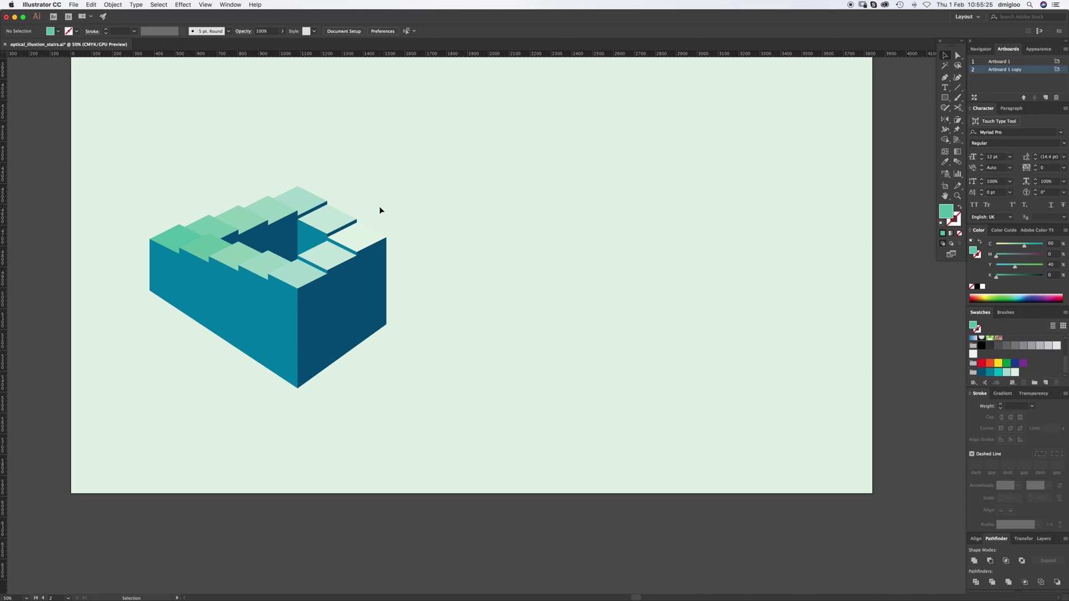
{"action": "scroll", "coordinate": [576, 227], "scroll_direction": "up", "scroll_amount": 2}
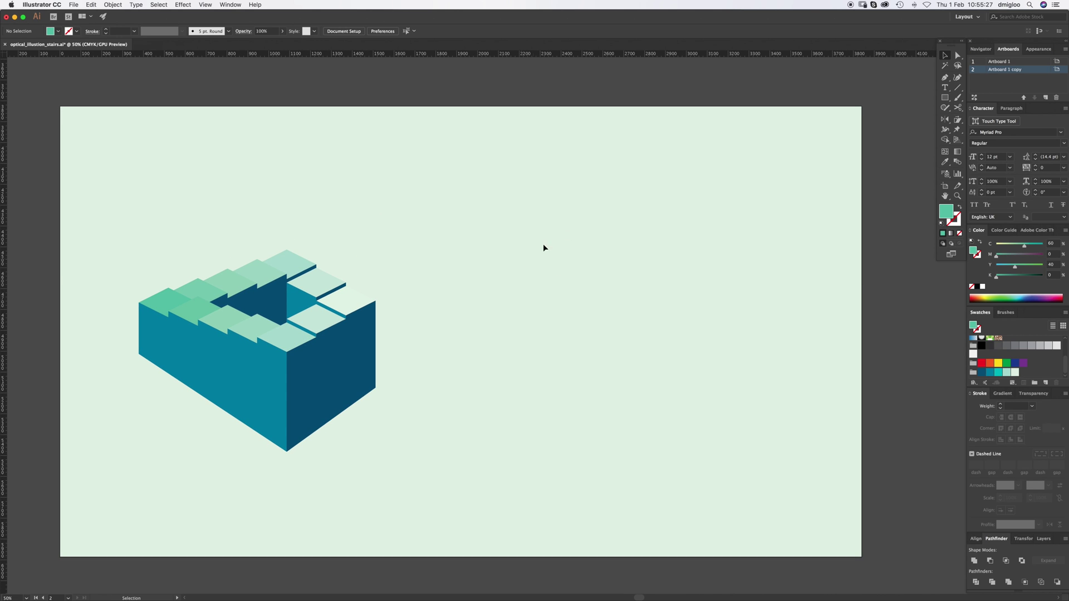
{"action": "left_click", "coordinate": [945, 97]}
{"action": "left_click_drag", "start_coordinate": [544, 274], "coordinate": [608, 337]}
{"action": "key", "text": "v"}
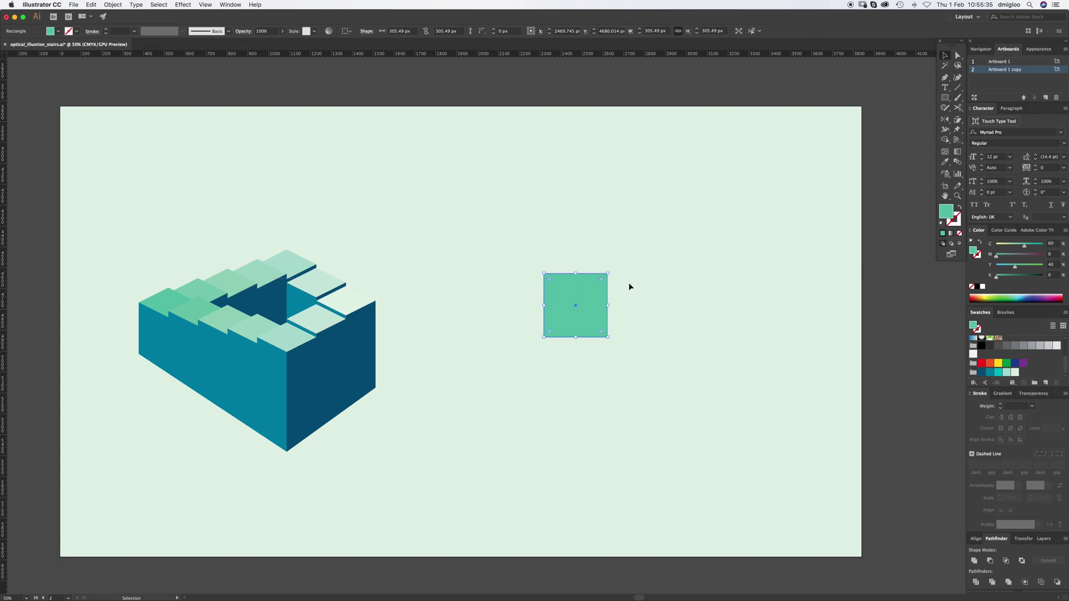
{"action": "left_click_drag", "start_coordinate": [622, 272], "coordinate": [626, 320]}
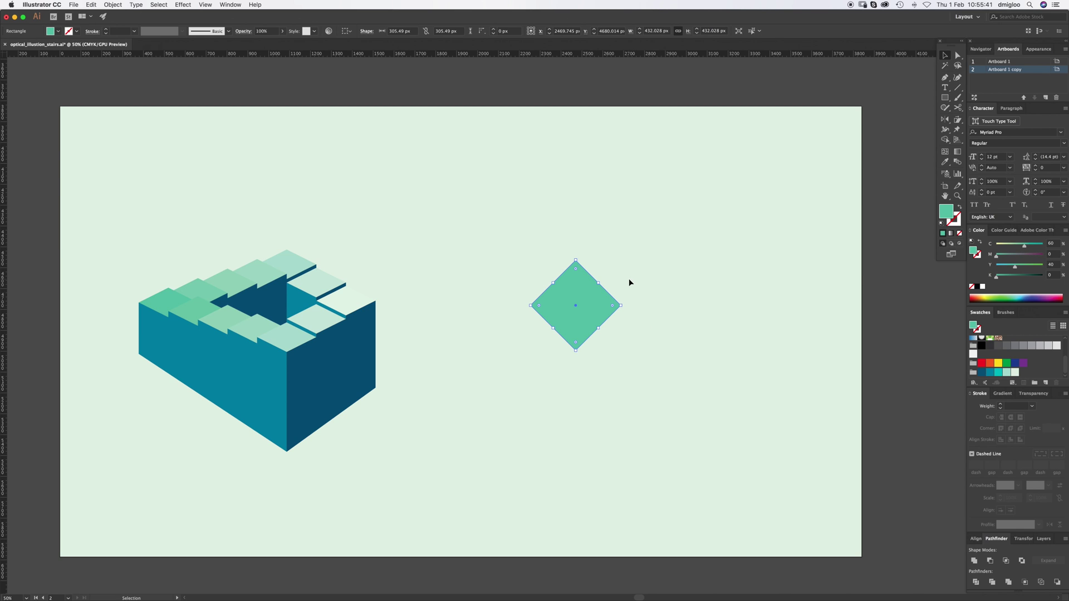
- Unite the rotated square to reset its bounding box, and flatten it from above to about 204 px high
{"action": "left_click", "coordinate": [974, 561]}
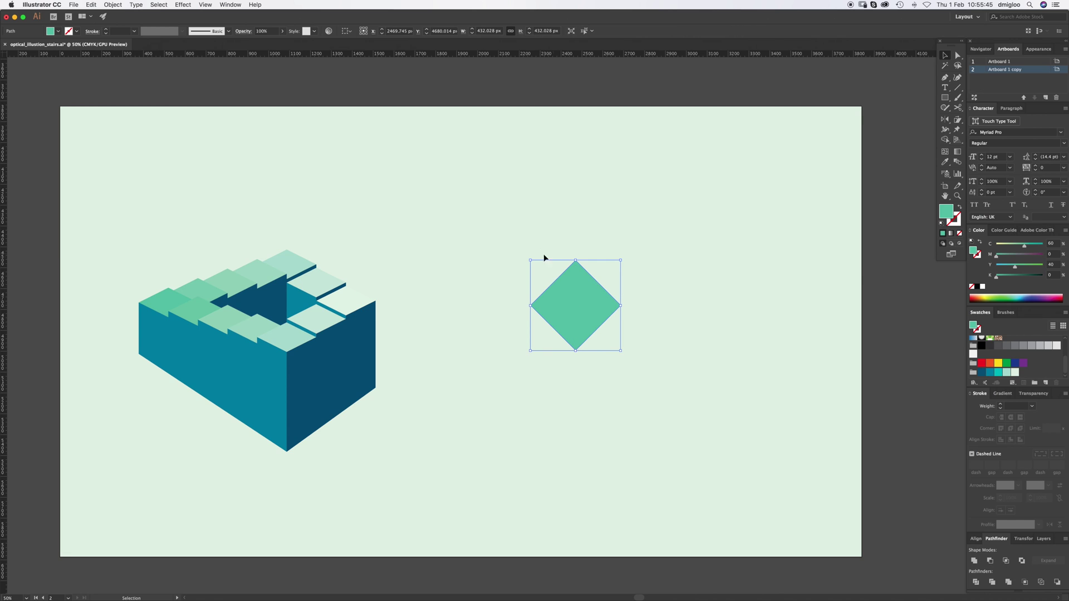
{"action": "left_click_drag", "start_coordinate": [576, 260], "coordinate": [576, 307]}
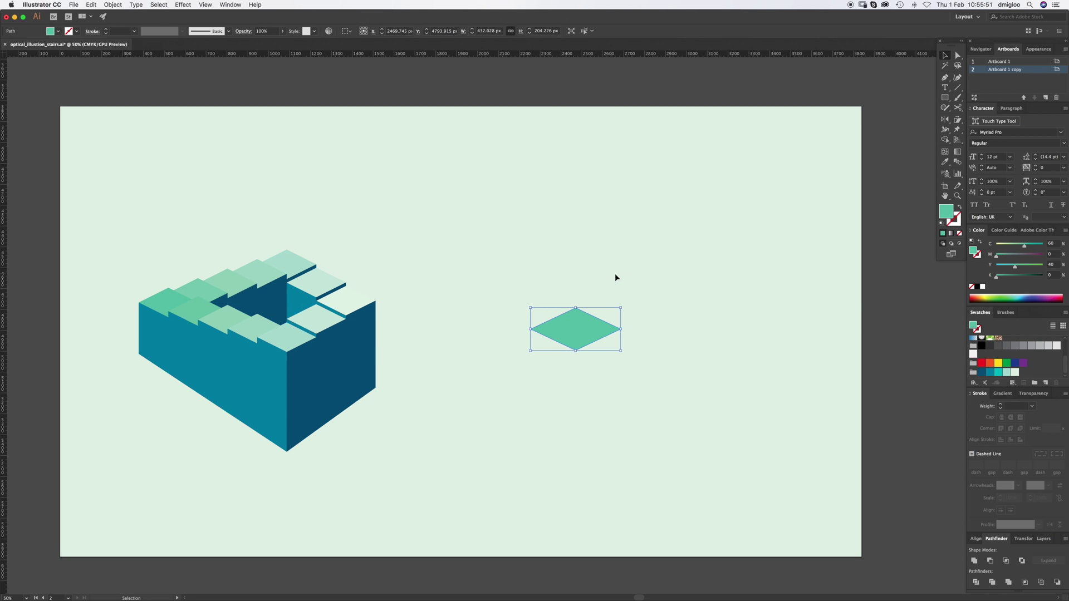
{"action": "left_click", "coordinate": [566, 378]}
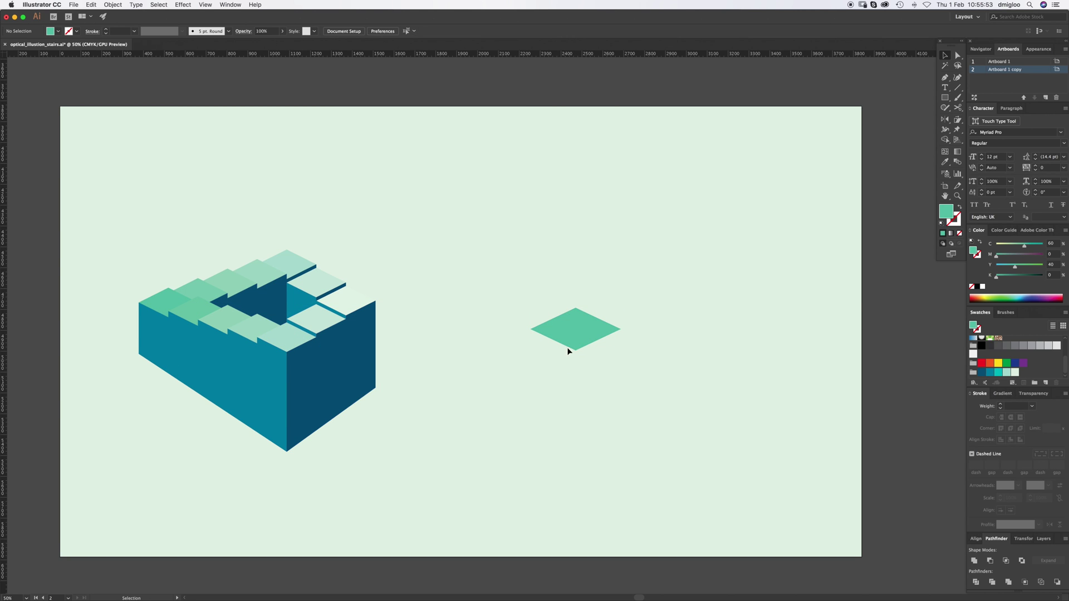
{"action": "key", "text": "z"}
{"action": "left_click", "coordinate": [575, 339]}
{"action": "key", "text": "v"}
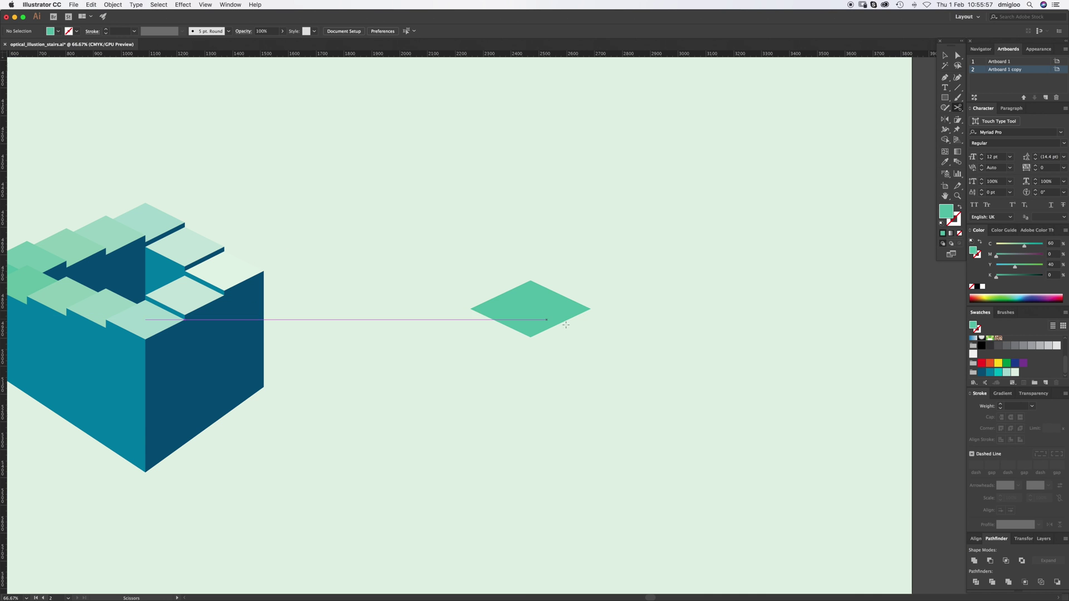
- Undo the diamond's flattening and redo it
{"action": "key", "text": "super+z"}
{"action": "key", "text": "v"}
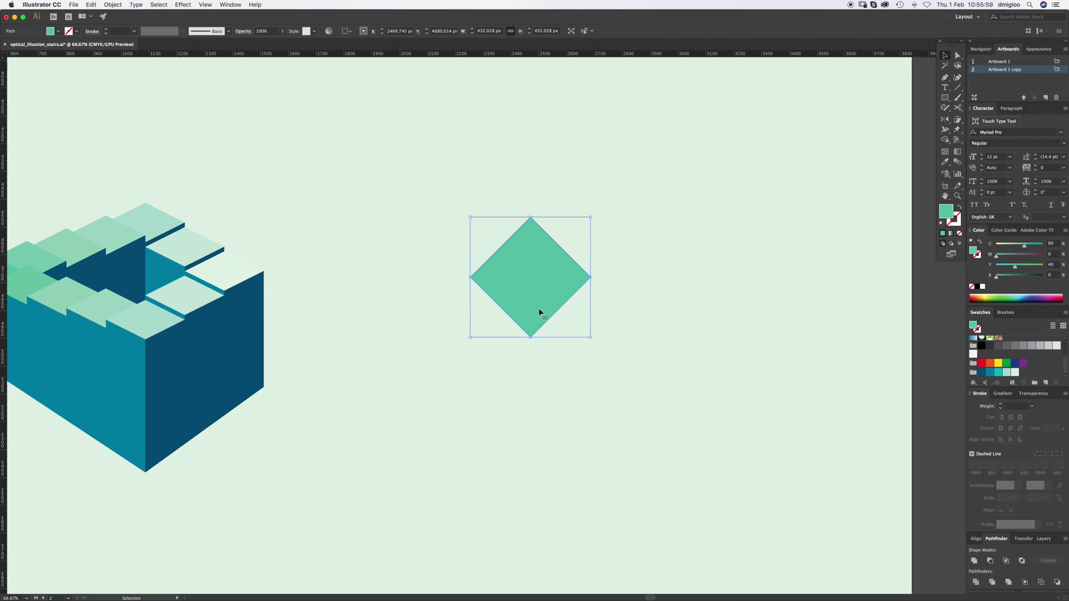
{"action": "key", "text": "super+shift+z"}
{"action": "left_click", "coordinate": [603, 265]}
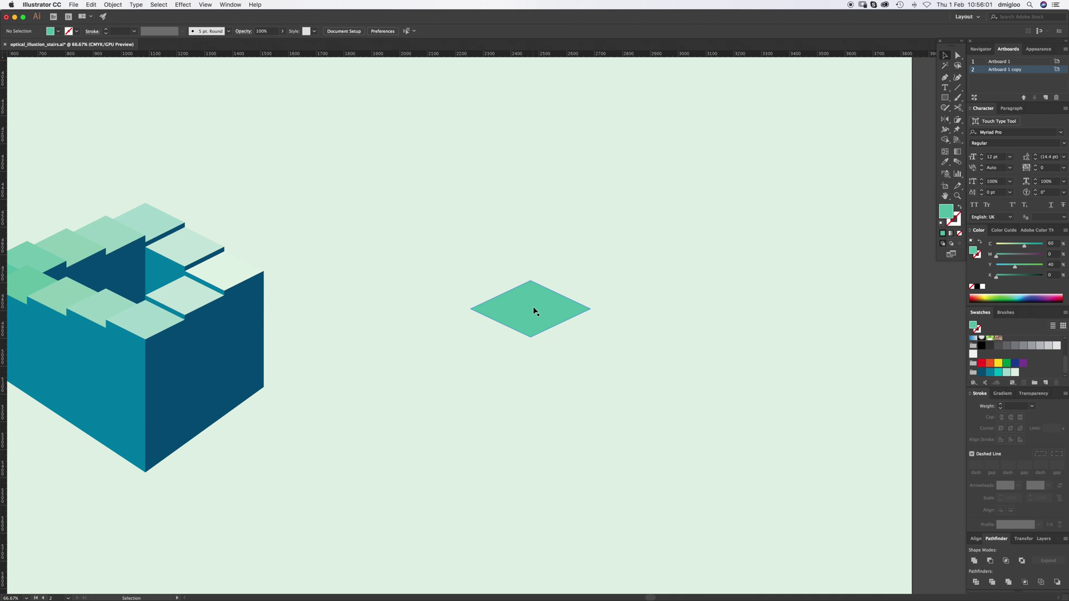
- Reposition the diamond, copy it about 216 px left and 102 px up so the edges meet, and check the snapping options
{"action": "left_click_drag", "start_coordinate": [509, 313], "coordinate": [621, 269]}
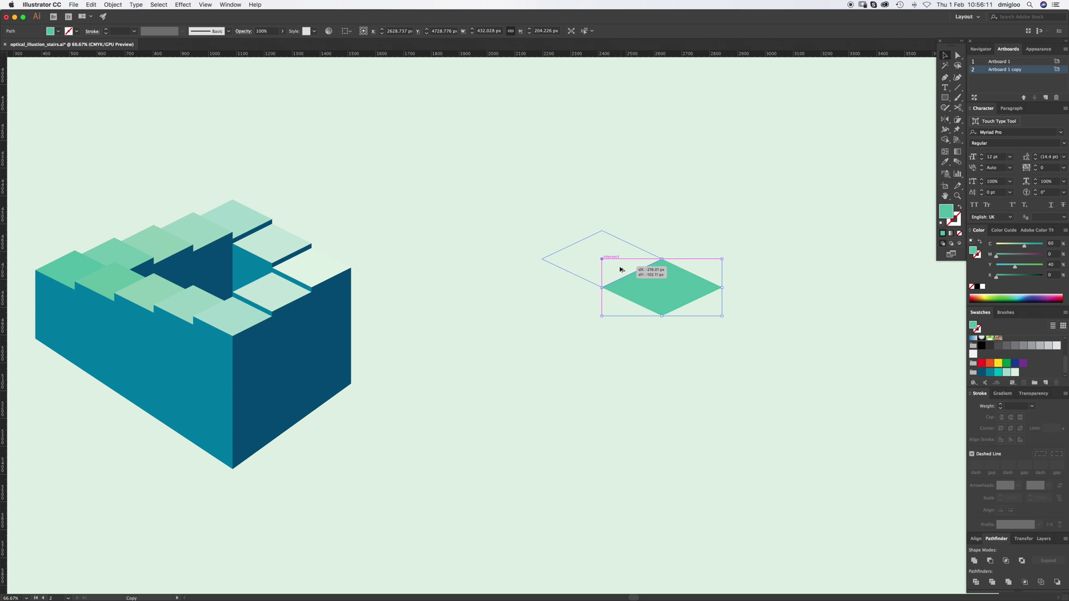
{"action": "left_click_drag", "start_coordinate": [622, 269], "coordinate": [622, 270]}
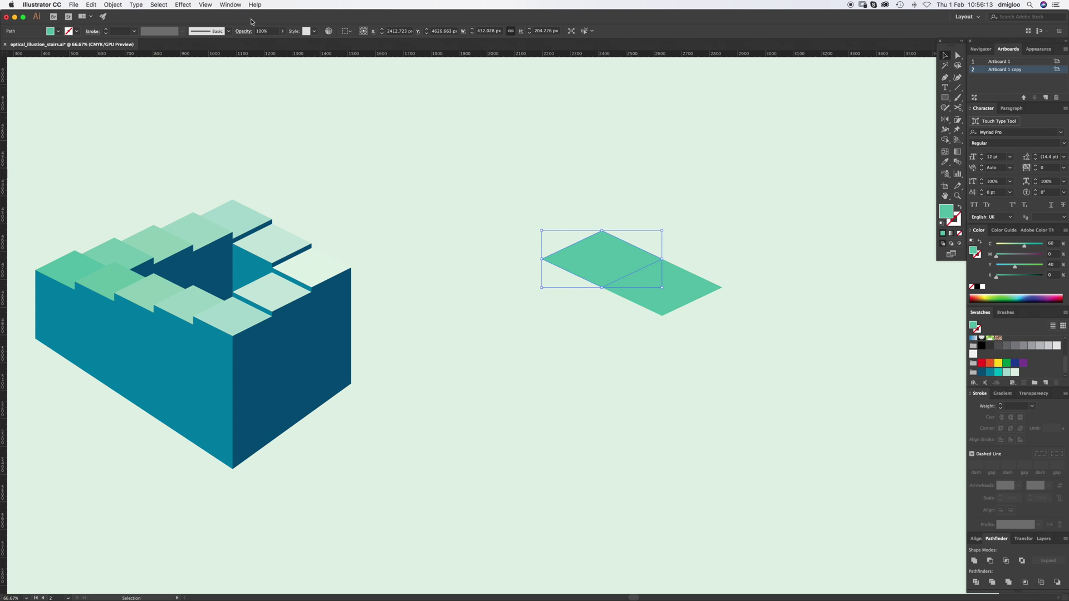
{"action": "left_click", "coordinate": [205, 4]}
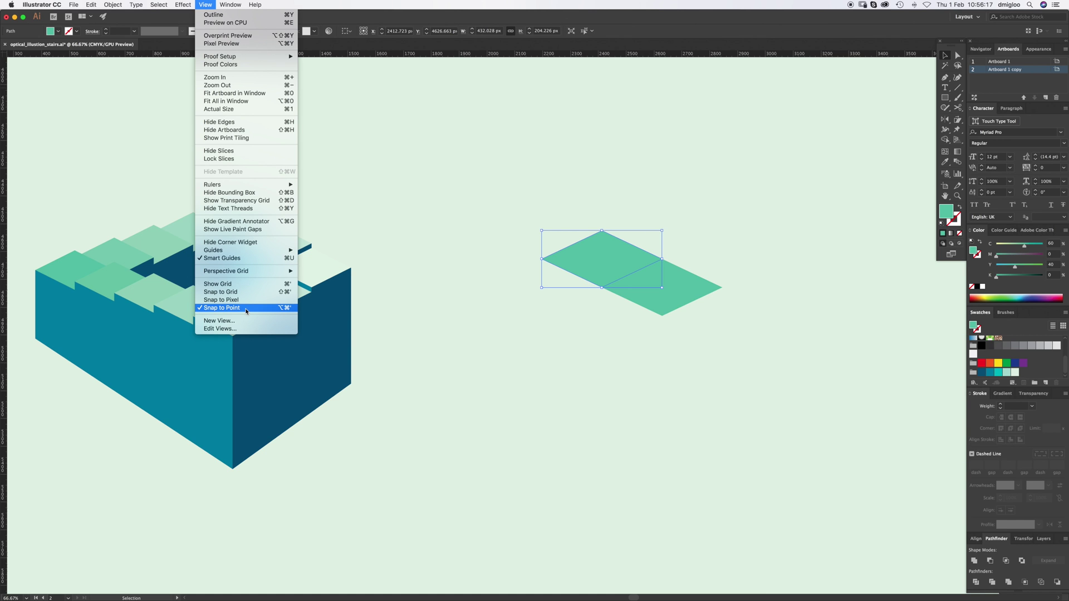
{"action": "left_click", "coordinate": [622, 328]}
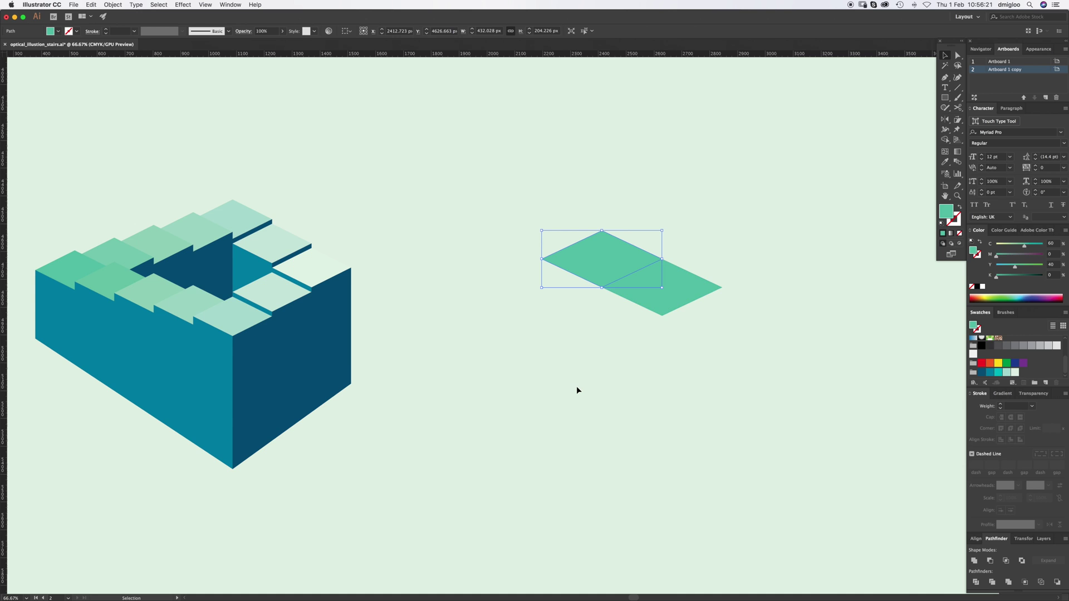
- Repeat the diagonal copy three times to form a row of five diamonds
{"action": "key", "text": "a"}
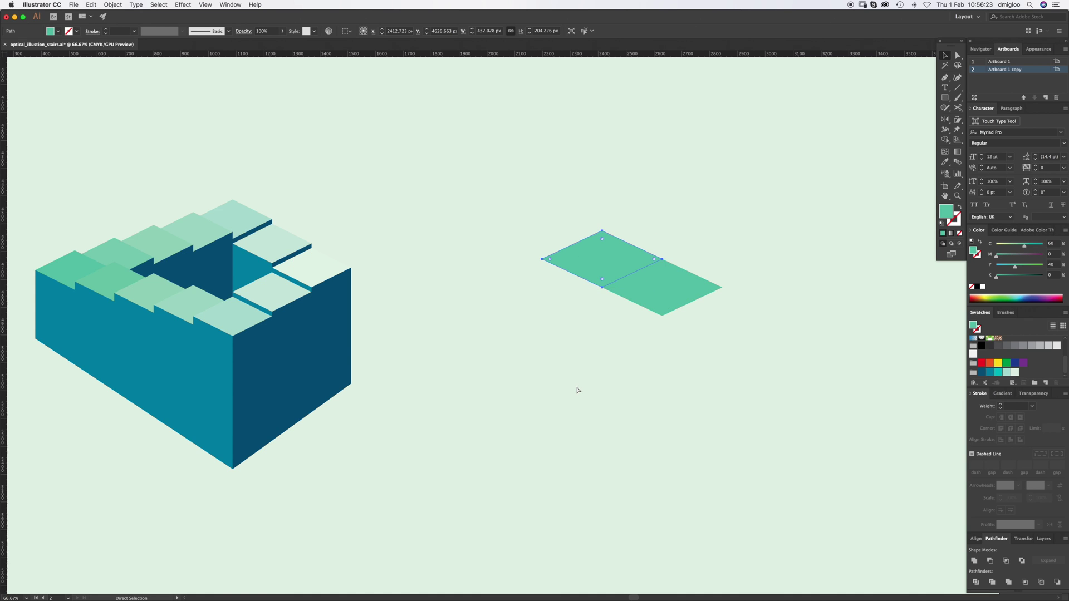
{"action": "key", "text": "super+y"}
{"action": "key", "text": "super"}
{"action": "key", "text": "super+y"}
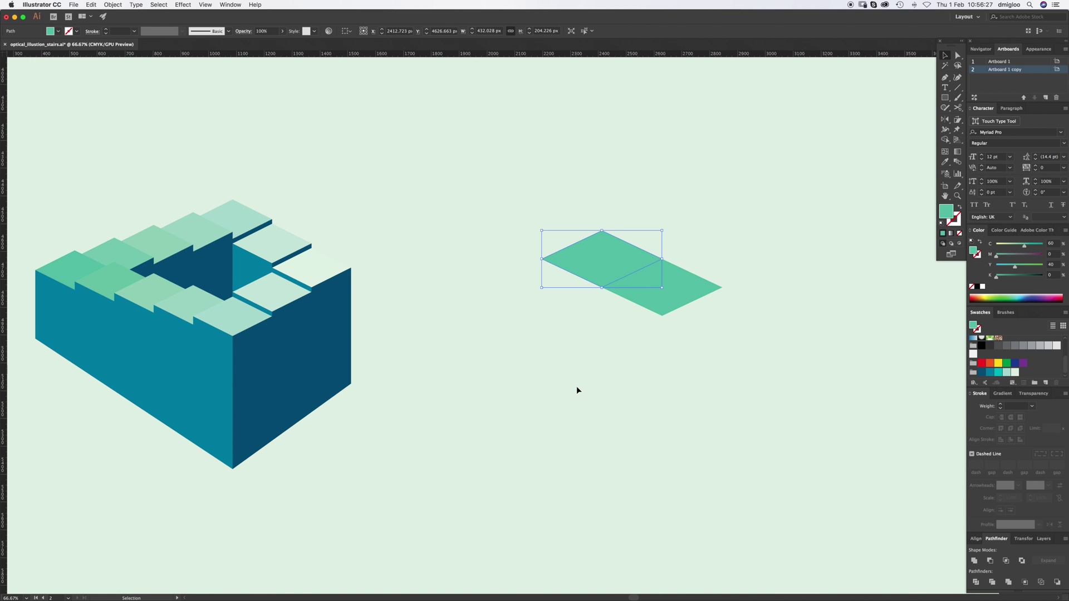
{"action": "key", "text": "super"}
{"action": "key", "text": "super+d"}
{"action": "key", "text": "super+d"}
{"action": "key", "text": "super+d"}
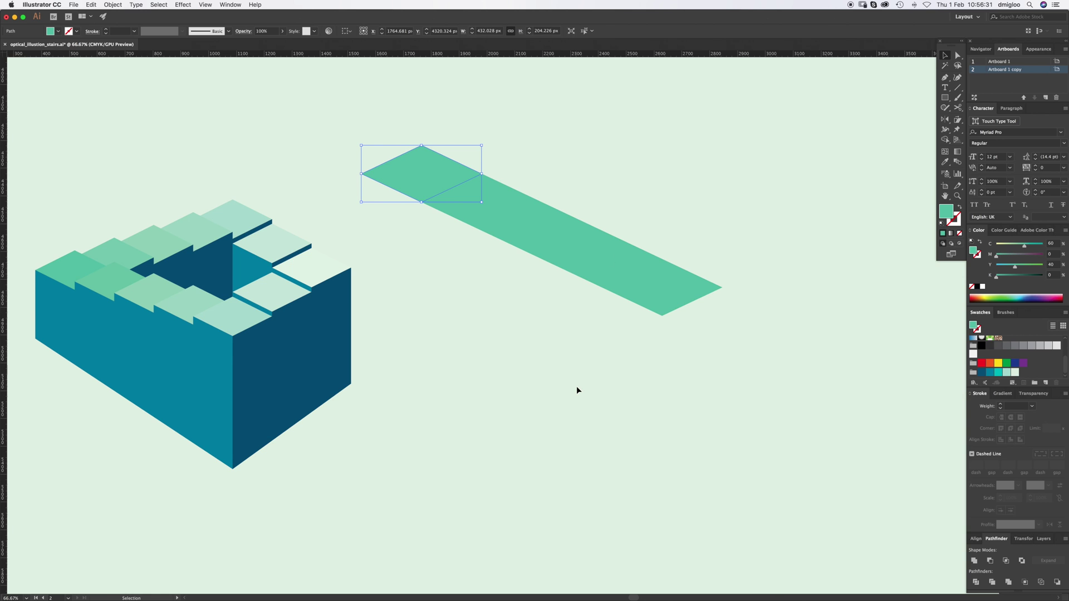
- Scale down the whole row of diamonds so each is about 284 px wide, and deselect it
{"action": "left_click_drag", "start_coordinate": [401, 123], "coordinate": [780, 323]}
{"action": "left_click_drag", "start_coordinate": [835, 279], "coordinate": [769, 266]}
{"action": "left_click", "coordinate": [780, 258]}
- Recolour the two lowest diamonds of the row with greens sampled from the two lowest front treads of the finished staircase
{"action": "left_click", "coordinate": [691, 296]}
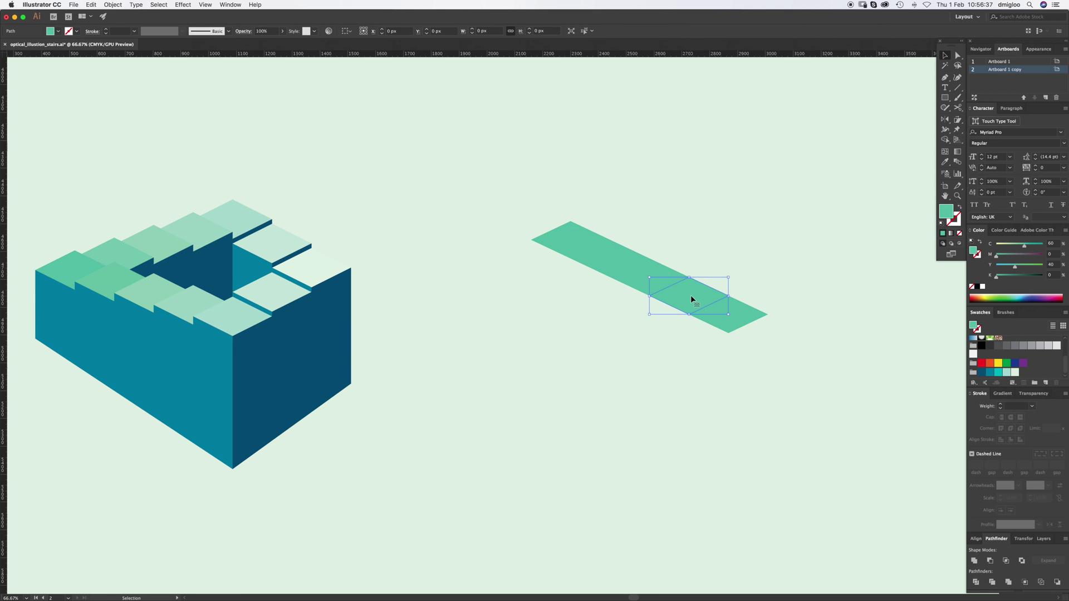
{"action": "key", "text": "i"}
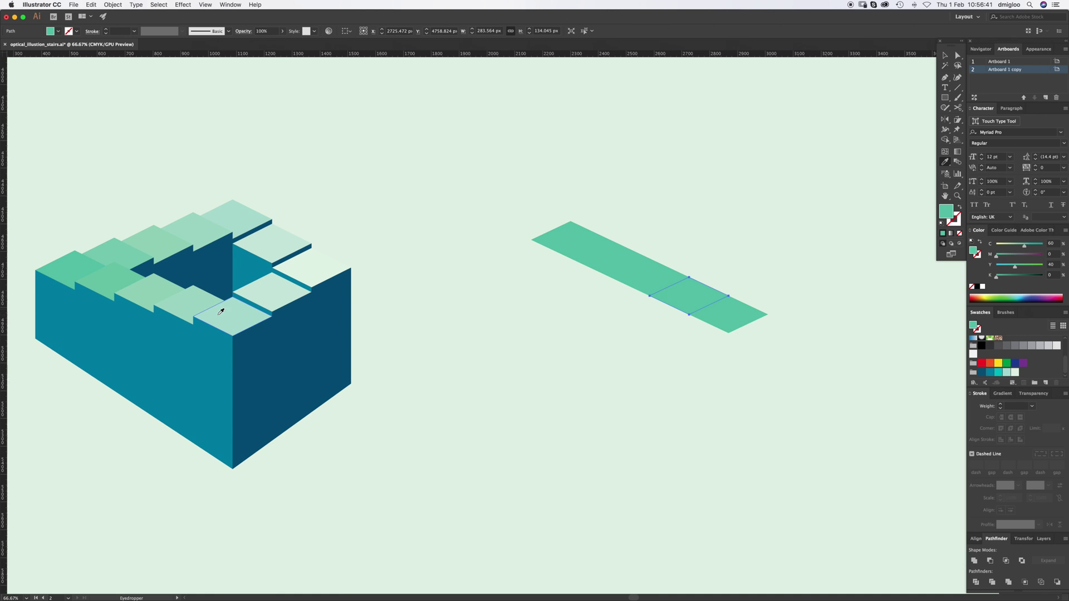
{"action": "key", "text": "v"}
{"action": "left_click", "coordinate": [740, 316]}
{"action": "key", "text": "i"}
{"action": "left_click", "coordinate": [235, 299]}
{"action": "key", "text": "v"}
{"action": "left_click", "coordinate": [697, 289]}
{"action": "key", "text": "i"}
{"action": "left_click", "coordinate": [190, 306]}
- Recolour the third and second diamonds with greens sampled from the matching front treads, leaving the uppermost one as it is
{"action": "key", "text": "v"}
{"action": "left_click", "coordinate": [640, 278]}
{"action": "key", "text": "i"}
{"action": "left_click", "coordinate": [160, 291]}
{"action": "key", "text": "v"}
{"action": "left_click", "coordinate": [596, 258]}
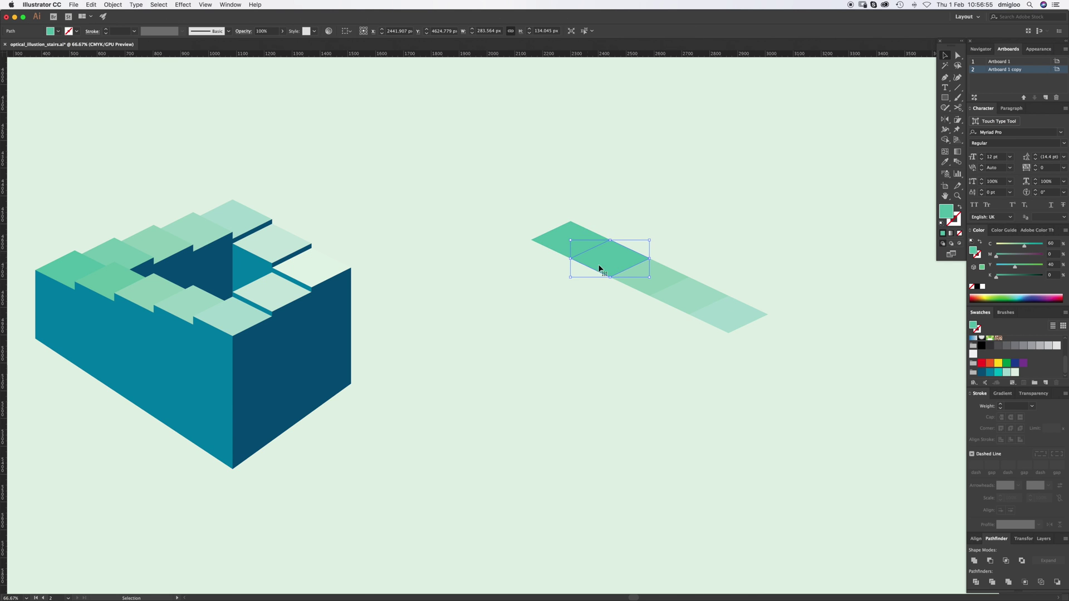
{"action": "key", "text": "i"}
{"action": "left_click", "coordinate": [105, 276]}
{"action": "key", "text": "v"}
{"action": "left_click", "coordinate": [571, 233]}
{"action": "key", "text": "i"}
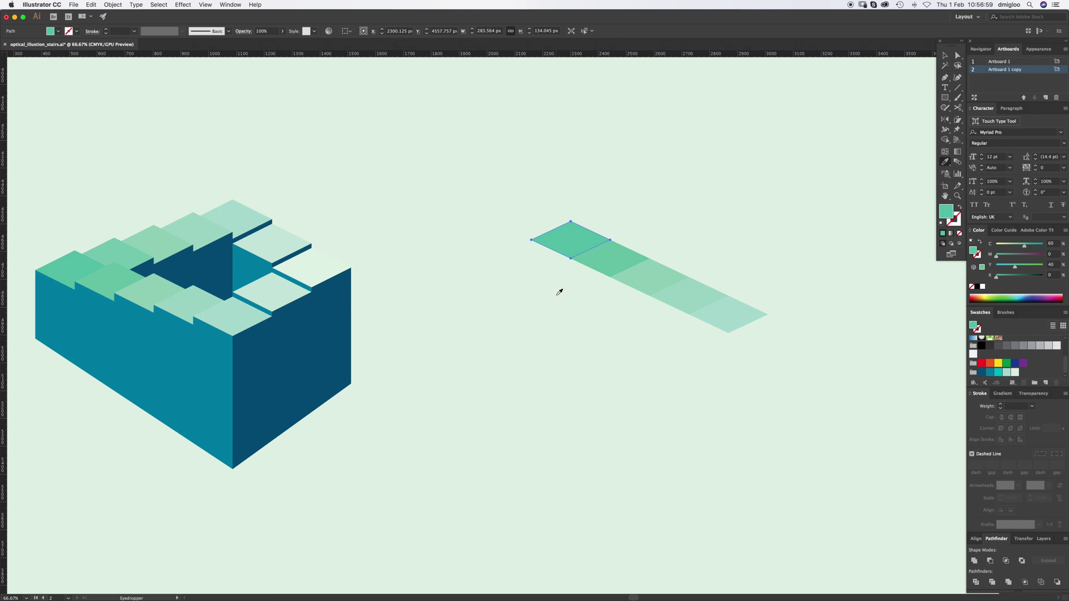
{"action": "key", "text": "v"}
{"action": "left_click", "coordinate": [608, 336]}
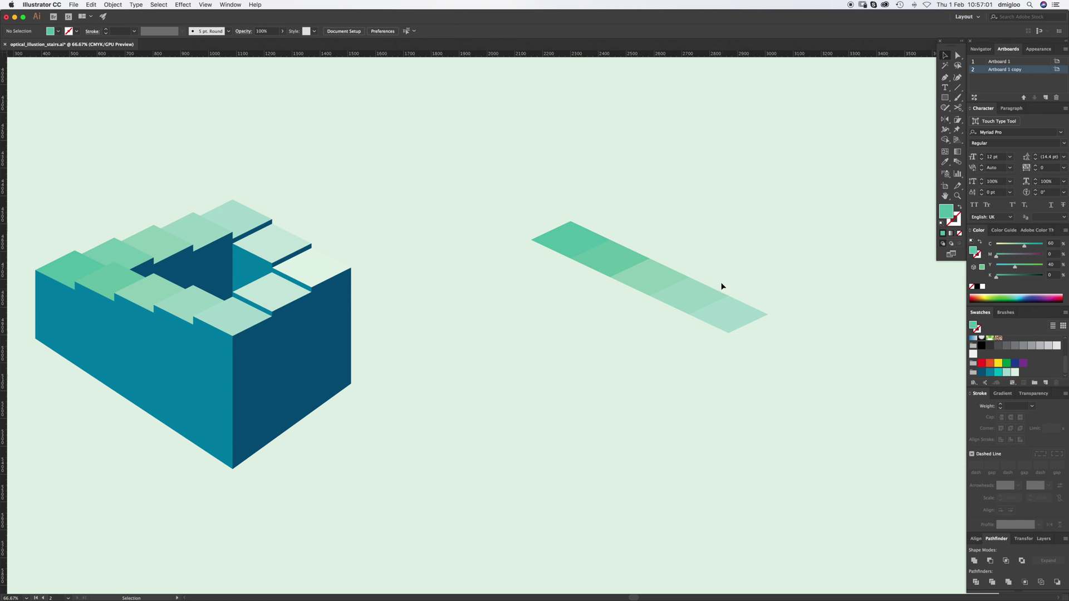
- Move the four upper diamonds of the row 0 px horizontally and 20 px vertically
{"action": "left_click_drag", "start_coordinate": [516, 194], "coordinate": [670, 334]}
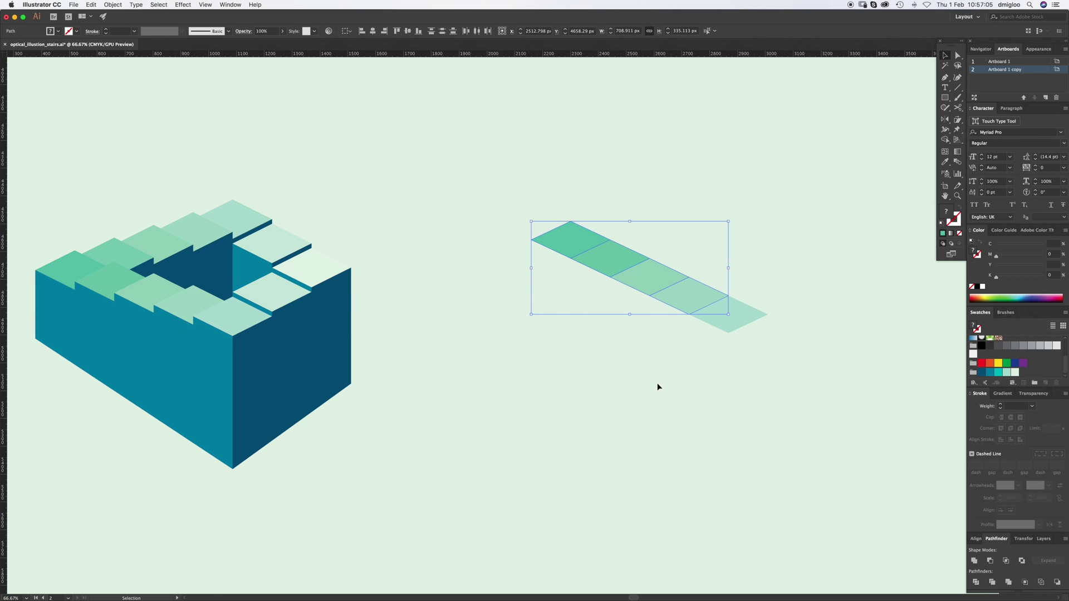
{"action": "key", "text": "Return"}
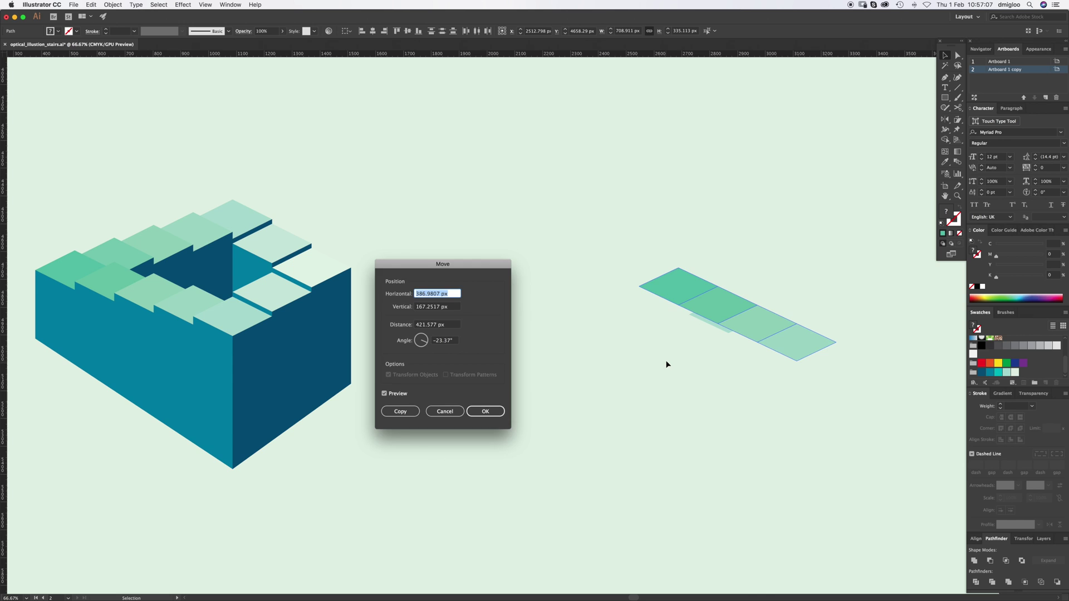
{"action": "left_click_drag", "start_coordinate": [430, 265], "coordinate": [450, 251]}
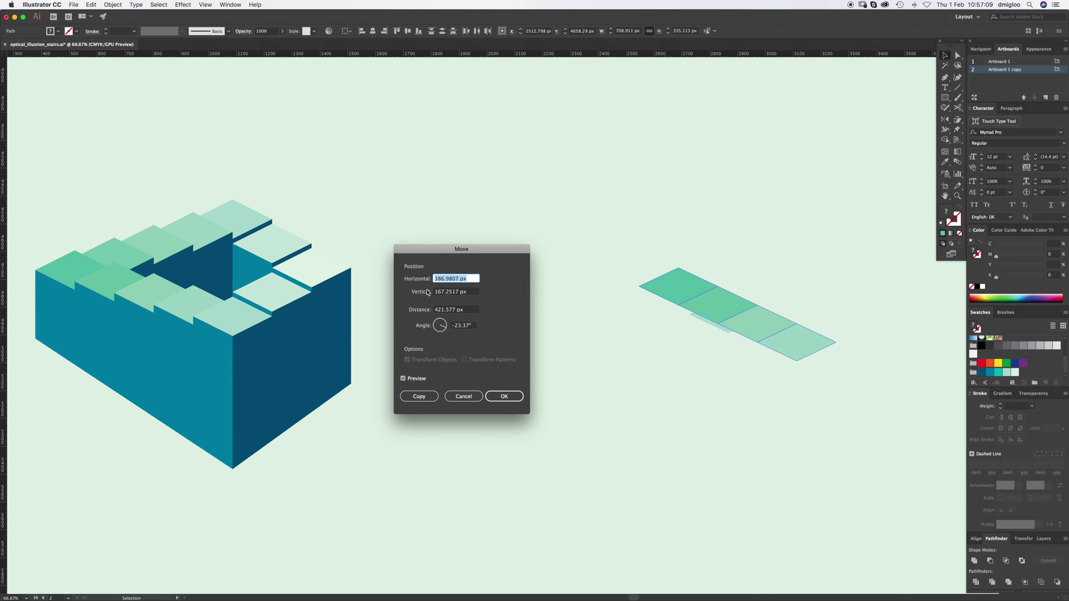
{"action": "type", "text": "0"}
{"action": "key", "text": "Tab"}
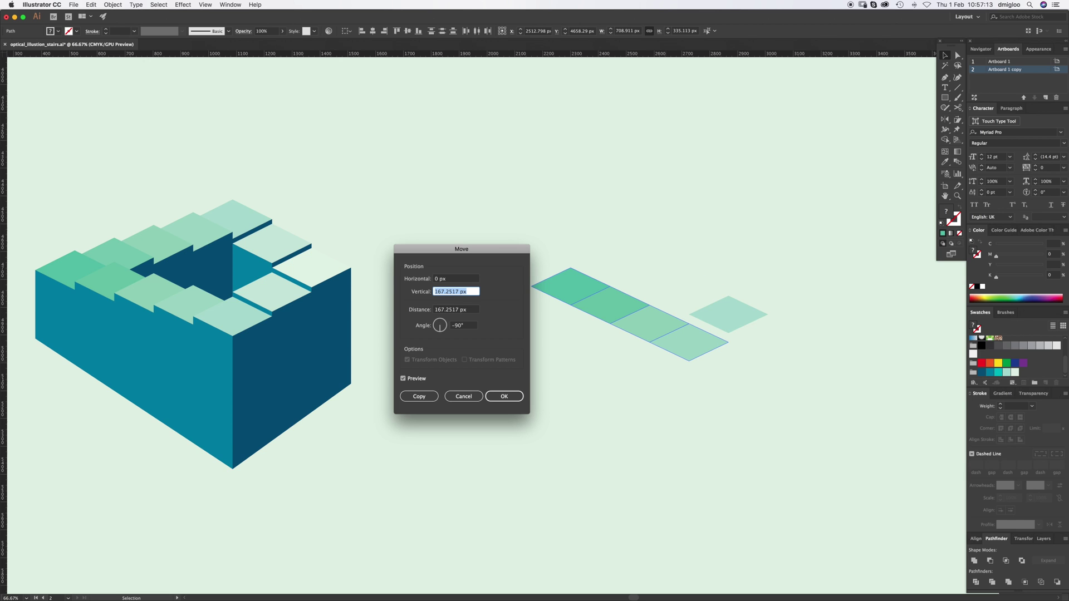
{"action": "type", "text": "20"}
{"action": "key", "text": "Tab"}
{"action": "left_click", "coordinate": [503, 395]}
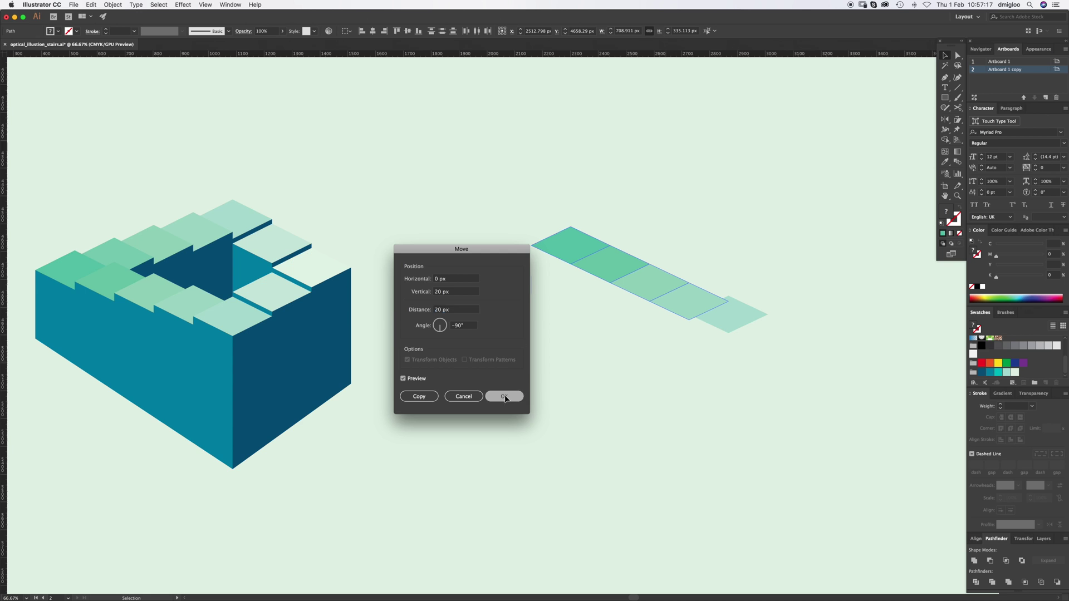
- Move the three upper diamonds down another 20 px, and the two uppermost ones a further 20 px
{"action": "left_click", "coordinate": [698, 306], "text": "shift"}
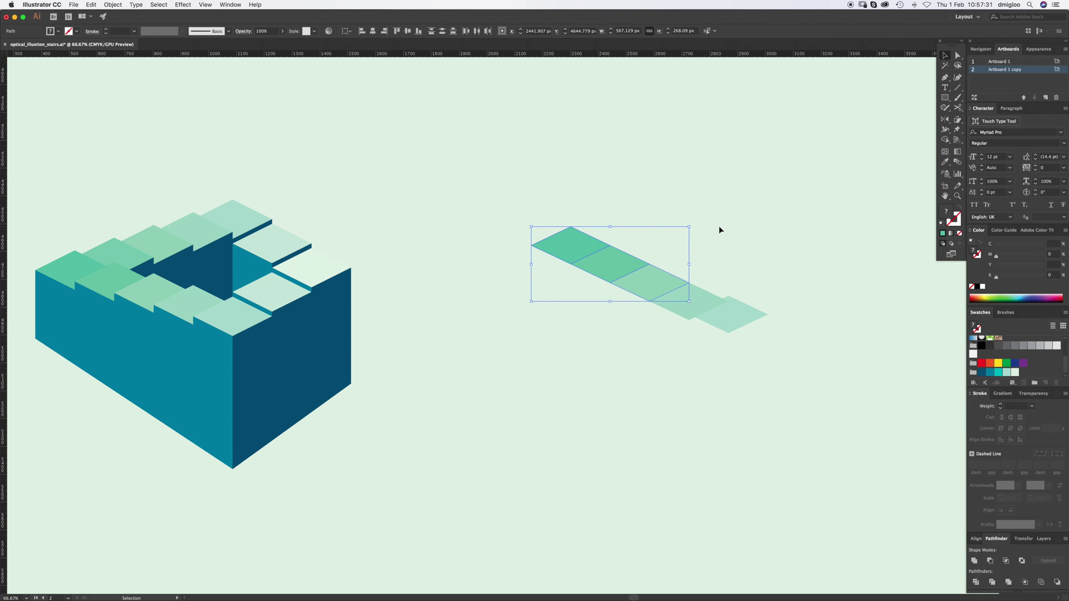
{"action": "key", "text": "Return"}
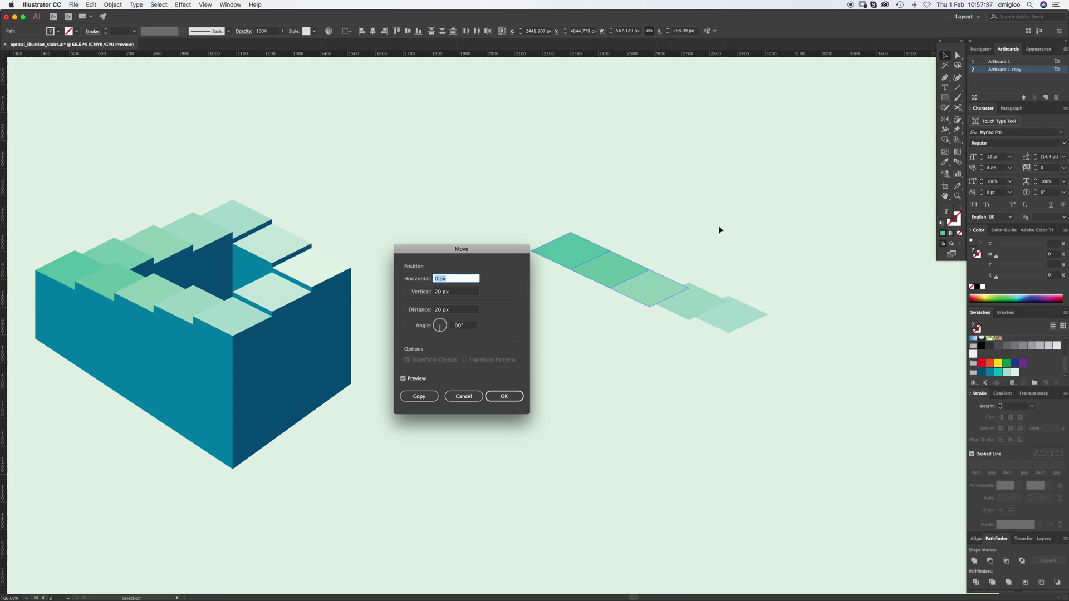
{"action": "key", "text": "Return"}
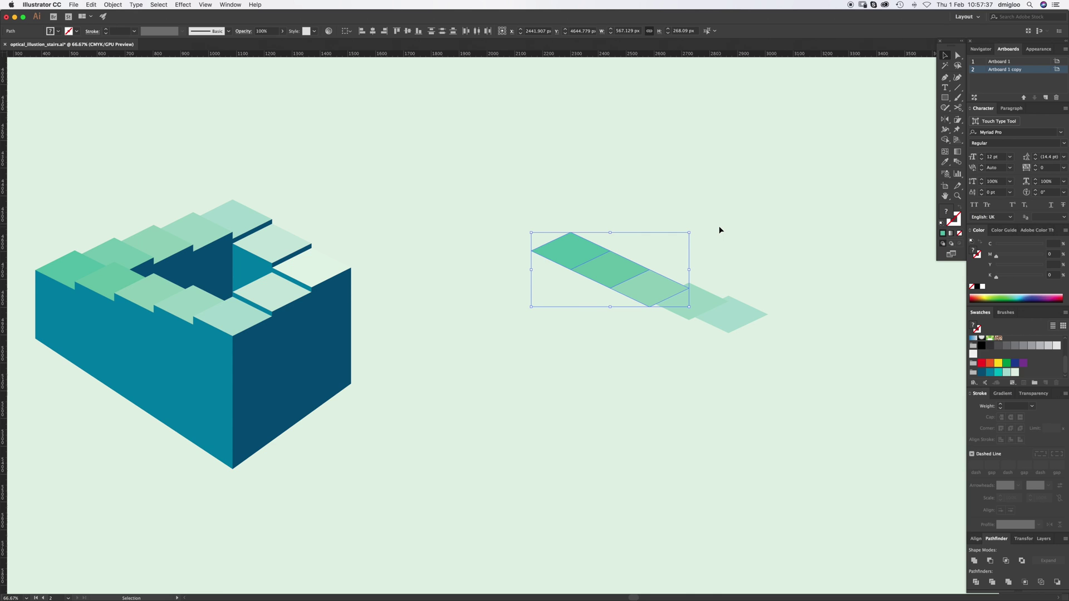
{"action": "left_click", "coordinate": [643, 286], "text": "shift"}
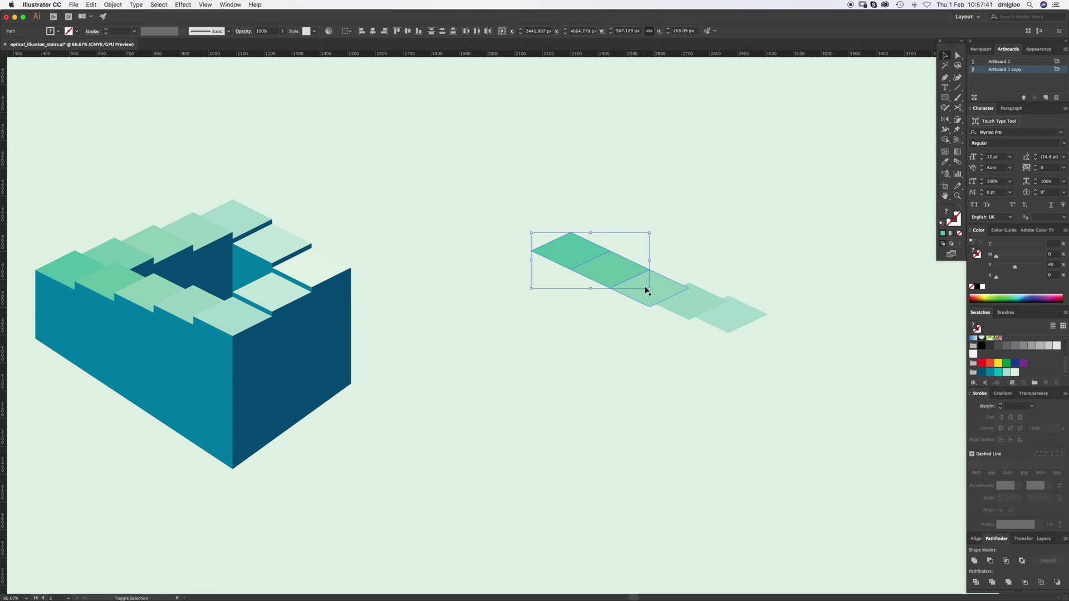
{"action": "key", "text": "Return"}
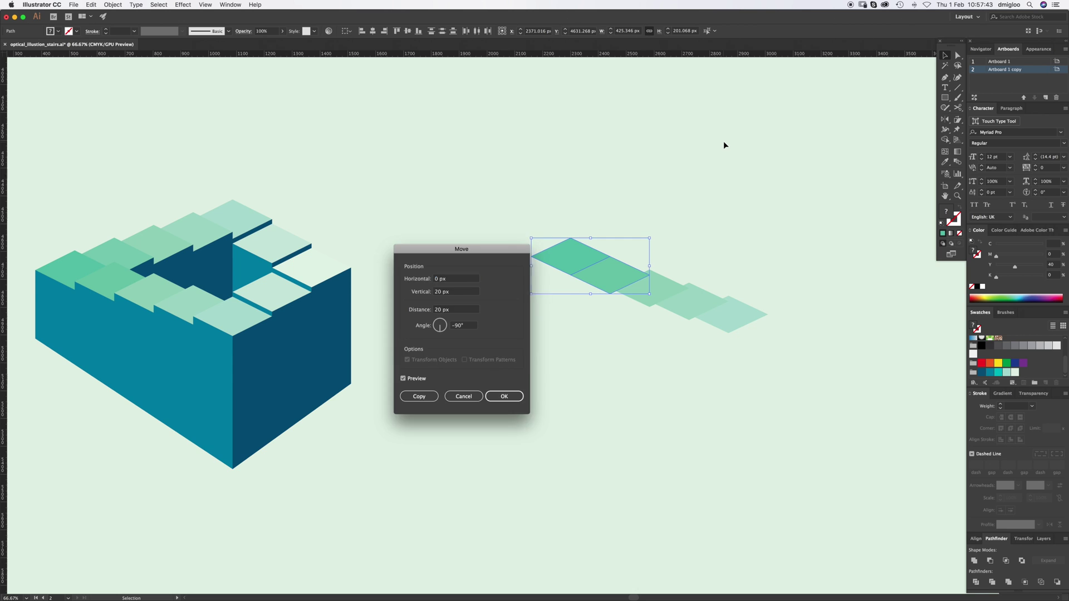
{"action": "key", "text": "Return"}
- Move only the uppermost diamond down another 20 px and deselect it
{"action": "left_click", "coordinate": [607, 278], "text": "shift"}
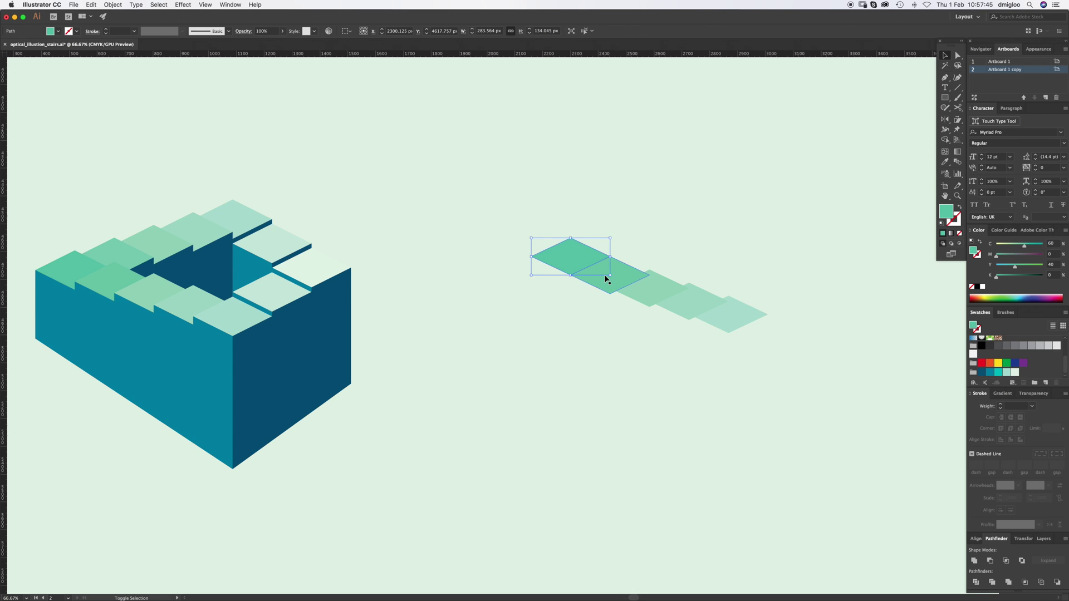
{"action": "key", "text": "Return"}
{"action": "key", "text": "Return"}
{"action": "left_click", "coordinate": [543, 344]}
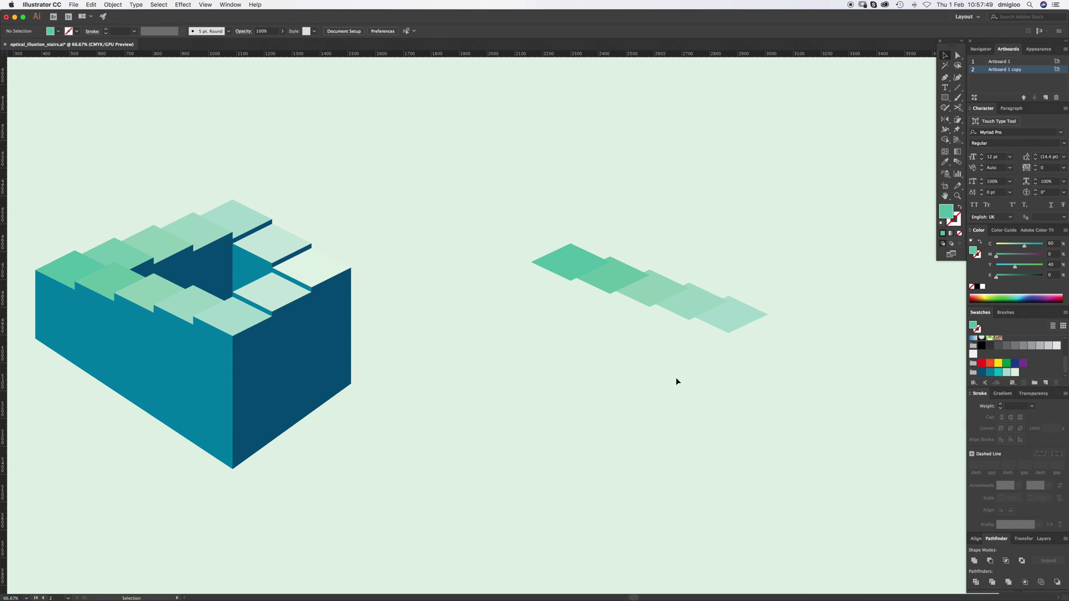
- Restack the four lighter diamonds of the front row so each lighter tread overlaps its darker neighbour, then deselect
{"action": "left_click_drag", "start_coordinate": [769, 363], "coordinate": [778, 369]}
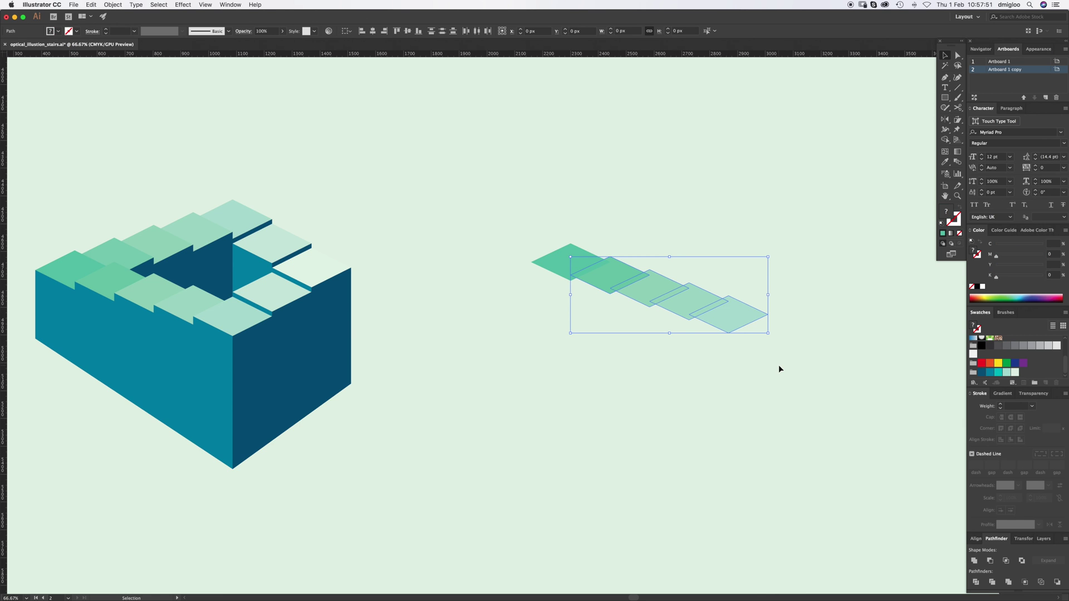
{"action": "key", "text": "super"}
{"action": "left_click", "coordinate": [602, 276], "text": "shift"}
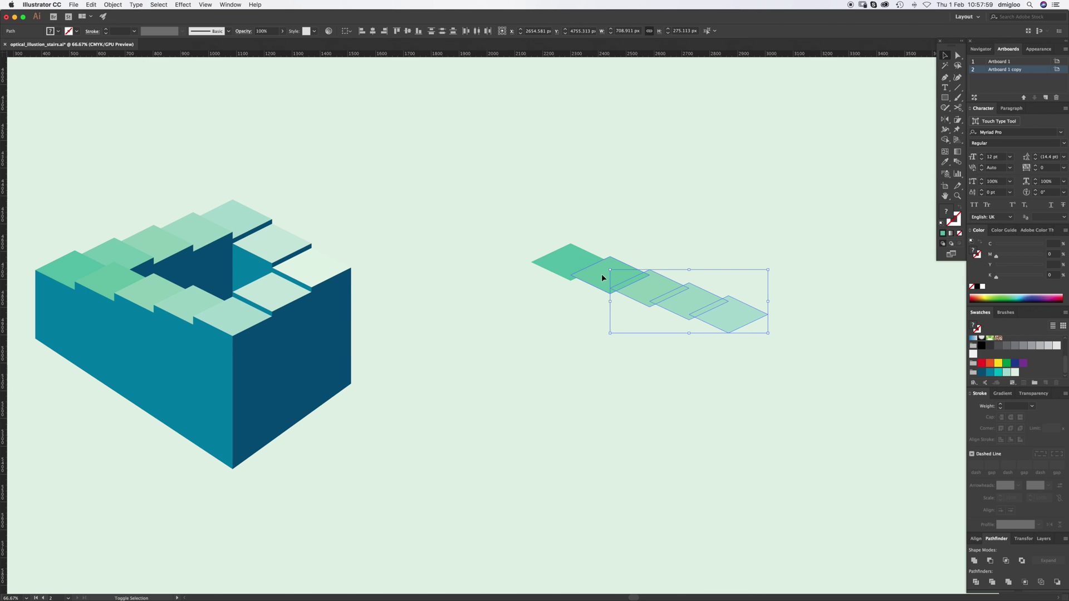
{"action": "key", "text": "super"}
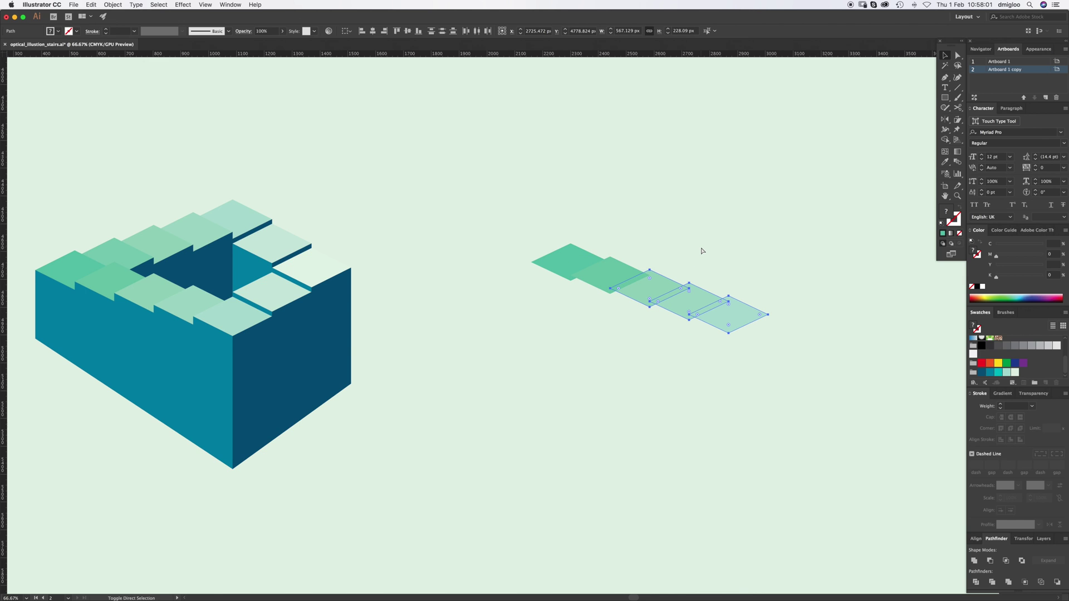
{"action": "left_click", "coordinate": [646, 284], "text": "shift"}
{"action": "key", "text": "super"}
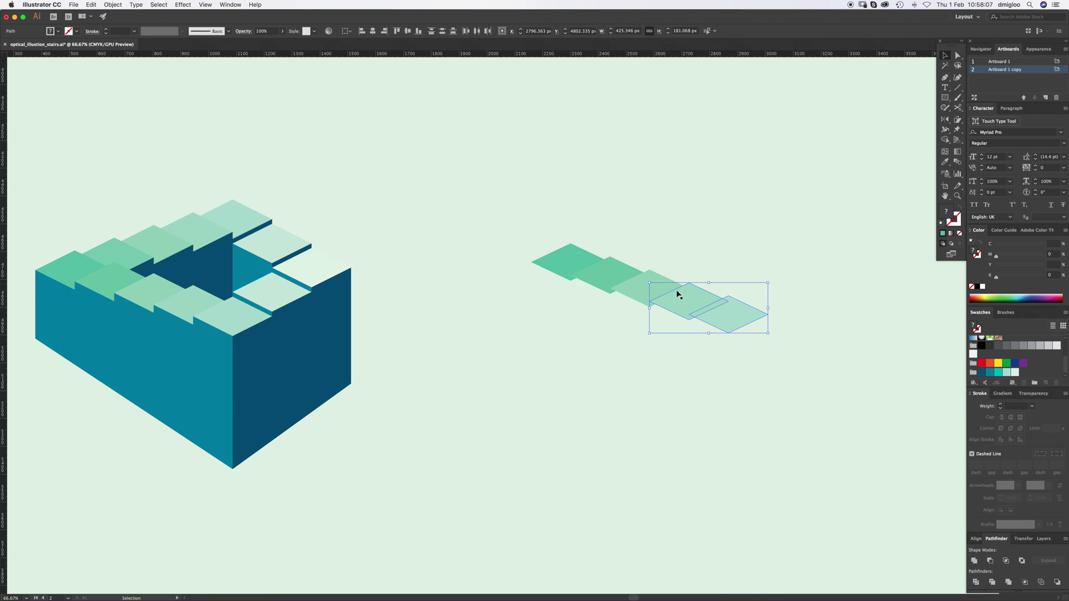
{"action": "left_click", "coordinate": [688, 306], "text": "shift"}
{"action": "key", "text": "super"}
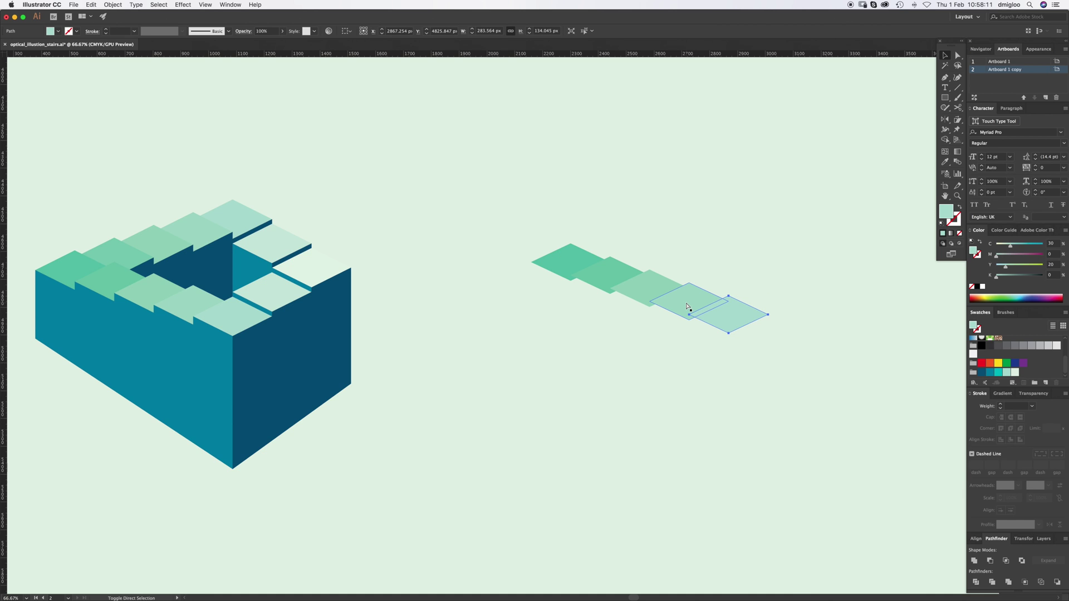
{"action": "left_click", "coordinate": [644, 383]}
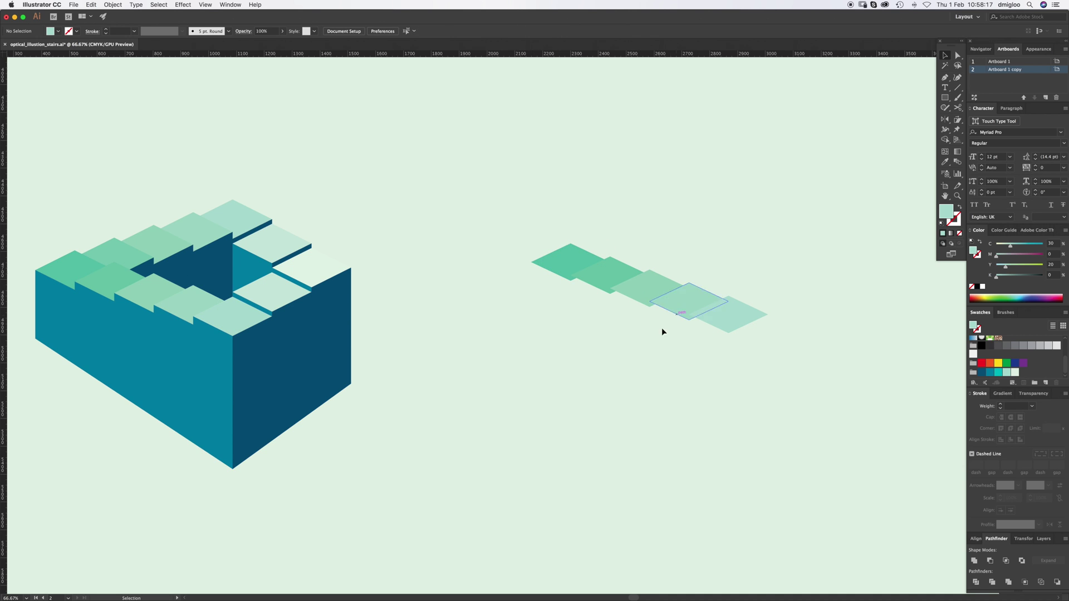
- Copy the darkest diamond edge to edge up and to the right, repeating the copy until four new diamonds form the back row
{"action": "scroll", "coordinate": [662, 328], "scroll_direction": "right", "scroll_amount": 3}
{"action": "scroll", "coordinate": [469, 352], "scroll_direction": "down", "scroll_amount": 2}
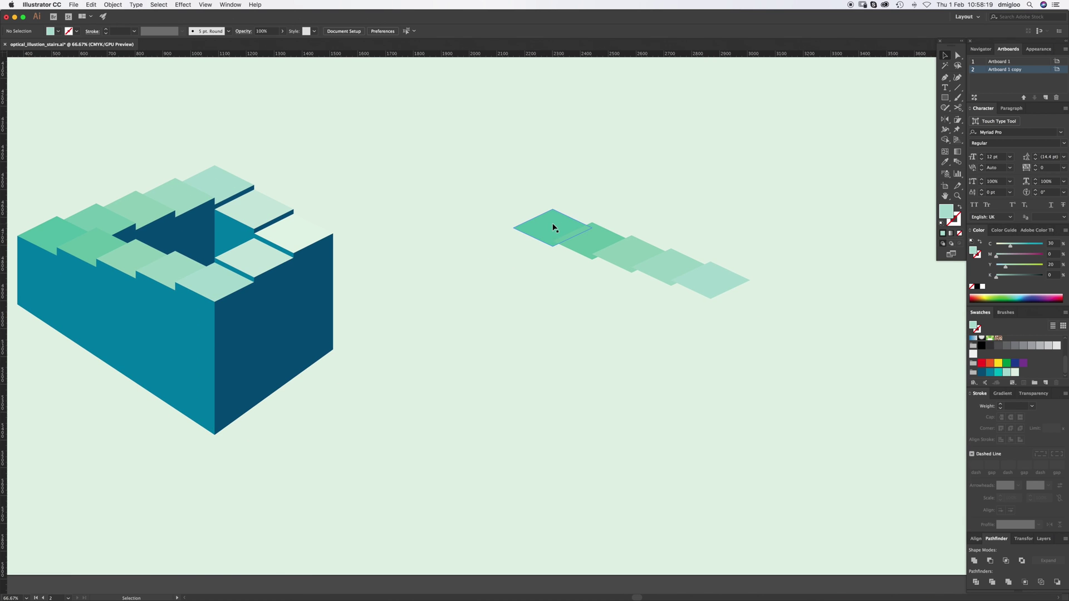
{"action": "left_click_drag", "start_coordinate": [552, 229], "coordinate": [592, 210]}
{"action": "key", "text": "a"}
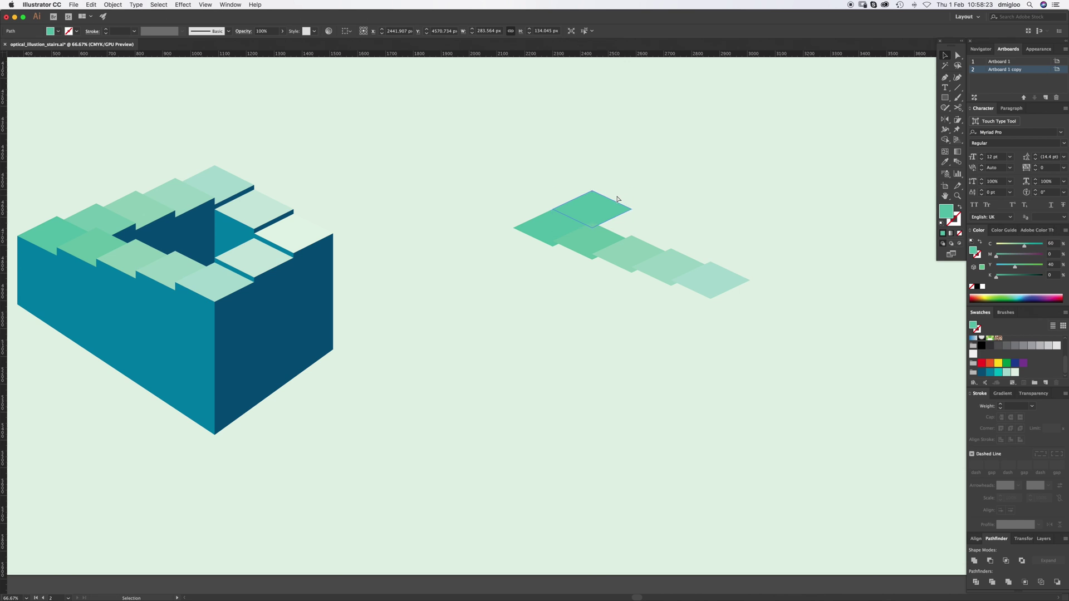
{"action": "key", "text": "super+d"}
{"action": "key", "text": "super+d"}
{"action": "key", "text": "super+d"}
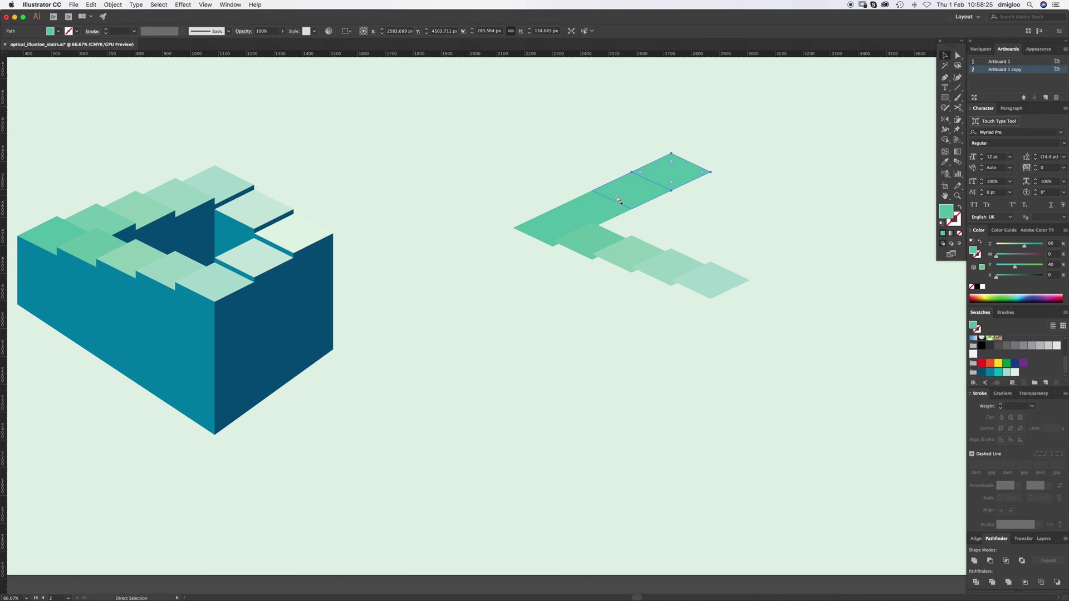
{"action": "key", "text": "v"}
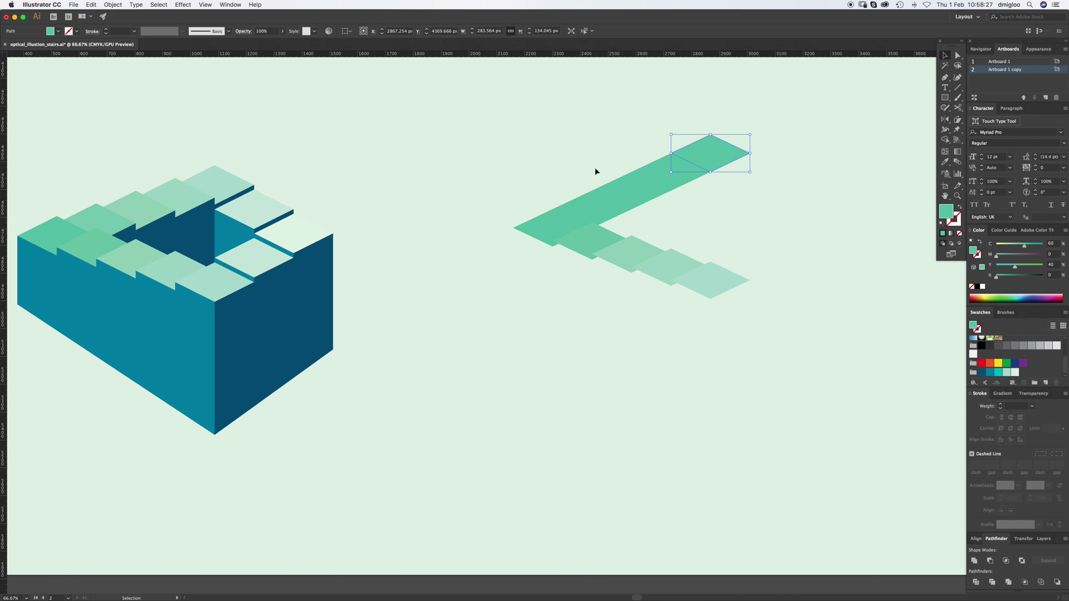
- Recolour the first two copies with greens sampled from the matching back-row treads of the finished example
{"action": "key", "text": "i"}
{"action": "left_click", "coordinate": [100, 216]}
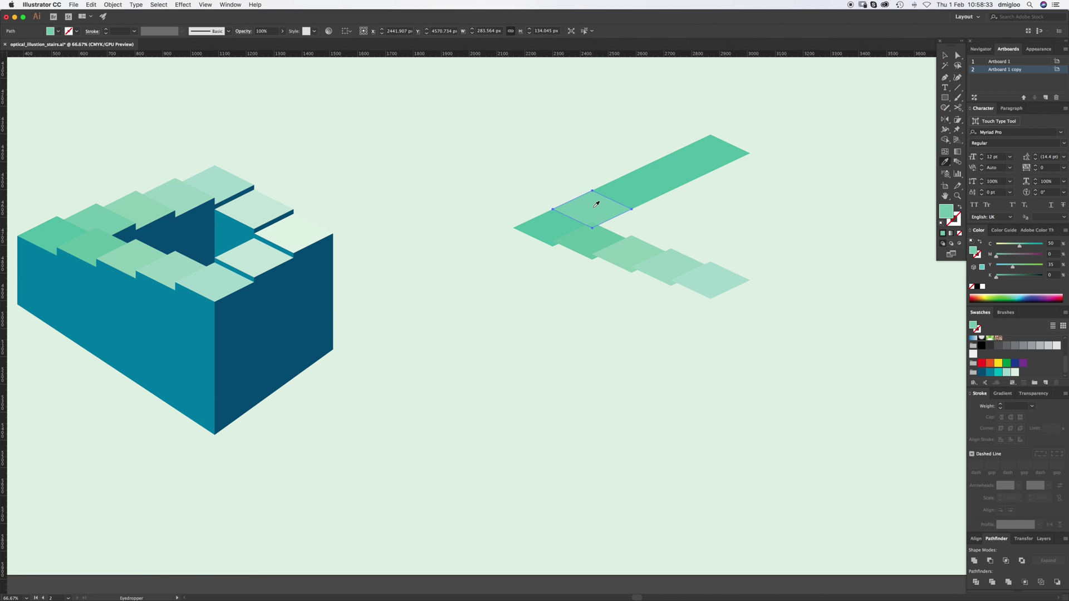
{"action": "key", "text": "v"}
{"action": "left_click", "coordinate": [626, 198]}
{"action": "key", "text": "i"}
{"action": "left_click", "coordinate": [114, 203]}
- Recolour the third and fourth copies with the lighter greens sampled from the example's back row, and deselect
{"action": "key", "text": "v"}
{"action": "left_click", "coordinate": [668, 179]}
{"action": "key", "text": "i"}
{"action": "left_click", "coordinate": [176, 197]}
{"action": "key", "text": "v"}
{"action": "left_click", "coordinate": [703, 156]}
{"action": "key", "text": "i"}
{"action": "left_click", "coordinate": [215, 174]}
{"action": "key", "text": "v"}
{"action": "left_click", "coordinate": [761, 230]}
- Move the four back-row copies 0 px horizontally and 20 px vertically
{"action": "left_click_drag", "start_coordinate": [770, 129], "coordinate": [615, 216]}
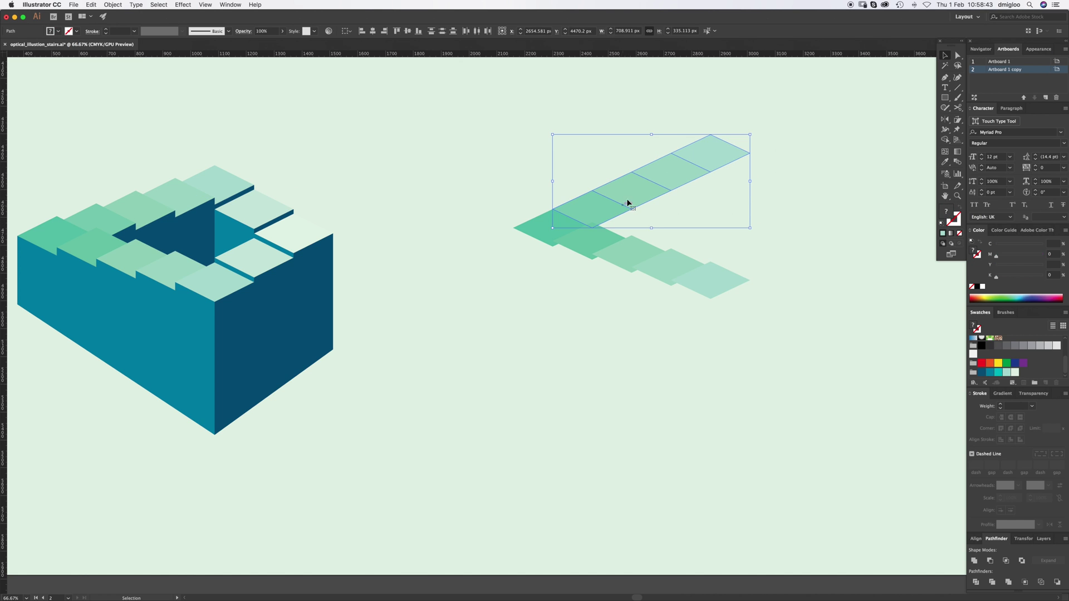
{"action": "key", "text": "Return"}
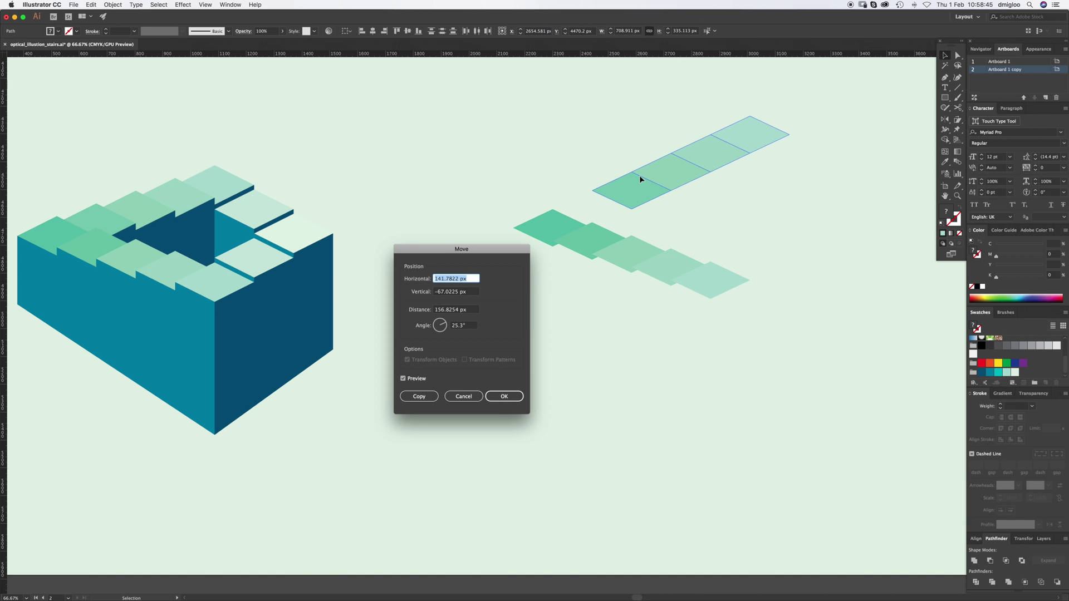
{"action": "type", "text": "0"}
{"action": "key", "text": "Tab"}
{"action": "type", "text": "20"}
{"action": "key", "text": "Tab"}
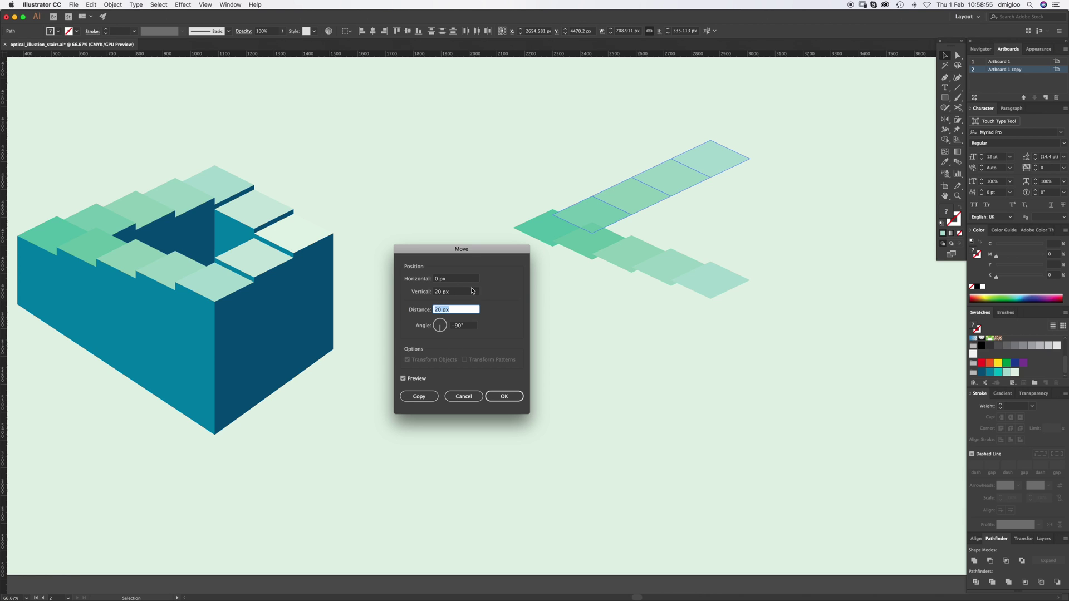
{"action": "key", "text": "Return"}
- Move the three farthest back-row diamonds down another 20 px, the last two a further 20 px, and the last one 20 px more
{"action": "left_click", "coordinate": [591, 212], "text": "shift"}
{"action": "key", "text": "super+d"}
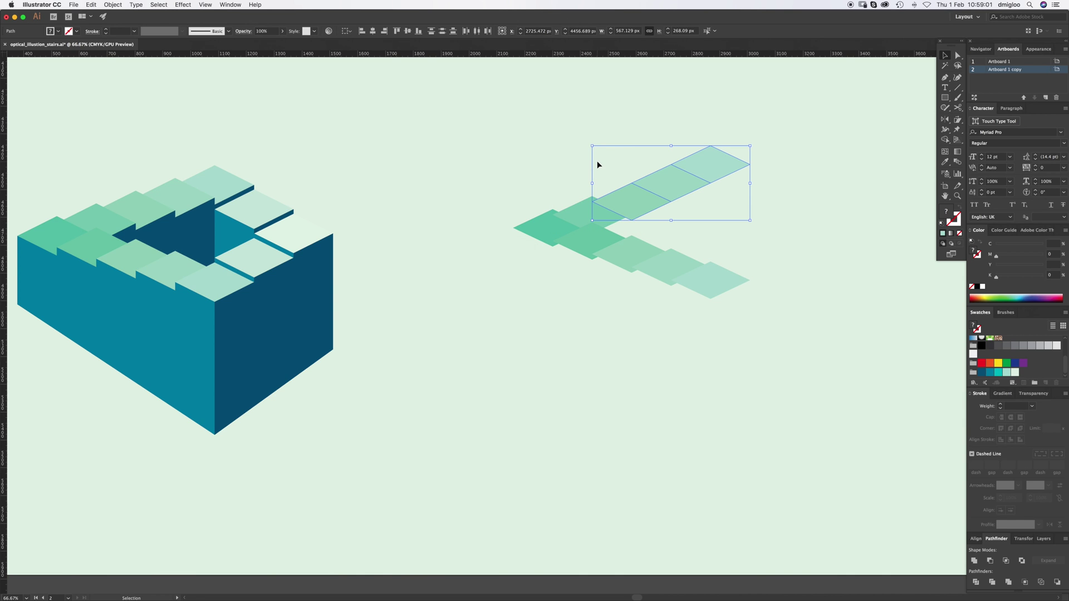
{"action": "left_click", "coordinate": [635, 210], "text": "shift"}
{"action": "key", "text": "Return"}
{"action": "key", "text": "Return"}
{"action": "left_click", "coordinate": [673, 184], "text": "shift"}
{"action": "key", "text": "shift+Down"}
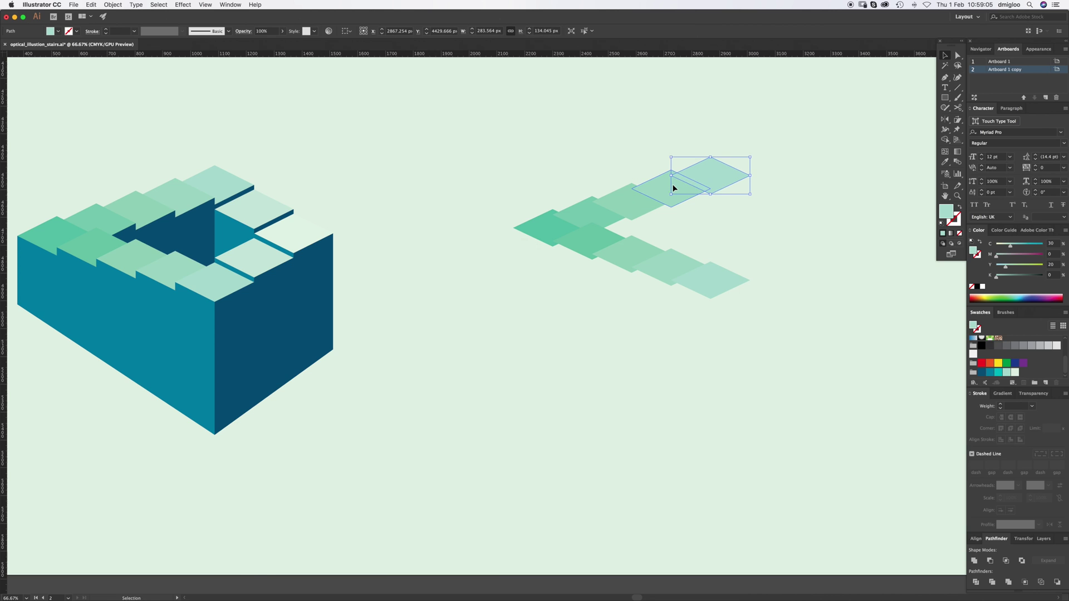
{"action": "left_click", "coordinate": [761, 221]}
- Send the four back-row copies behind the darkest corner diamond while keeping them above the background
{"action": "left_click", "coordinate": [591, 212]}
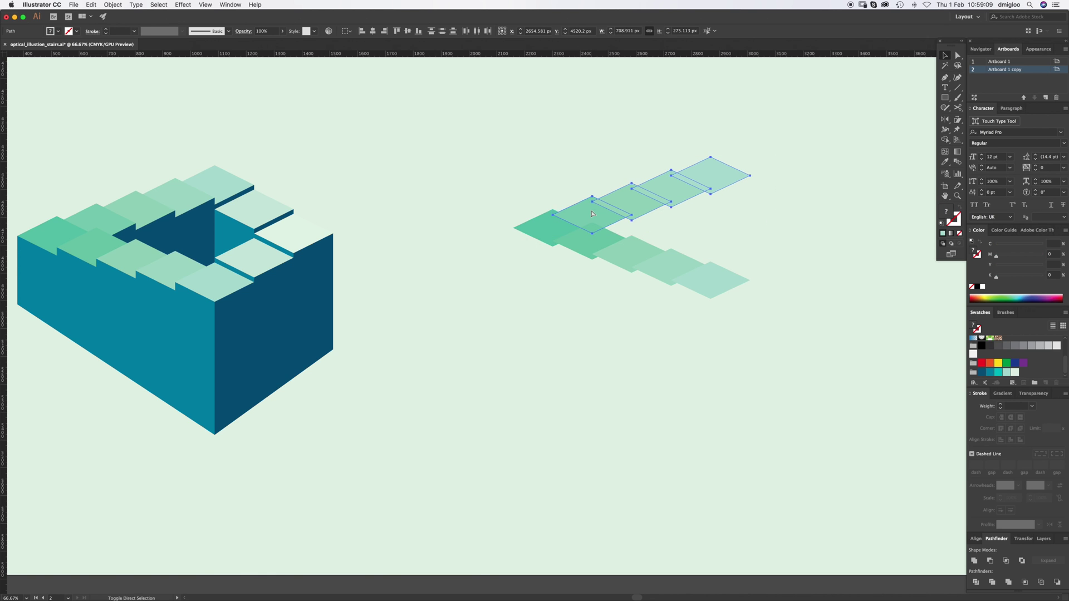
{"action": "key", "text": "super+shift+bracketleft"}
{"action": "key", "text": "super+z"}
{"action": "key", "text": "super+shift+z"}
{"action": "key", "text": "super+z"}
{"action": "key", "text": "v"}
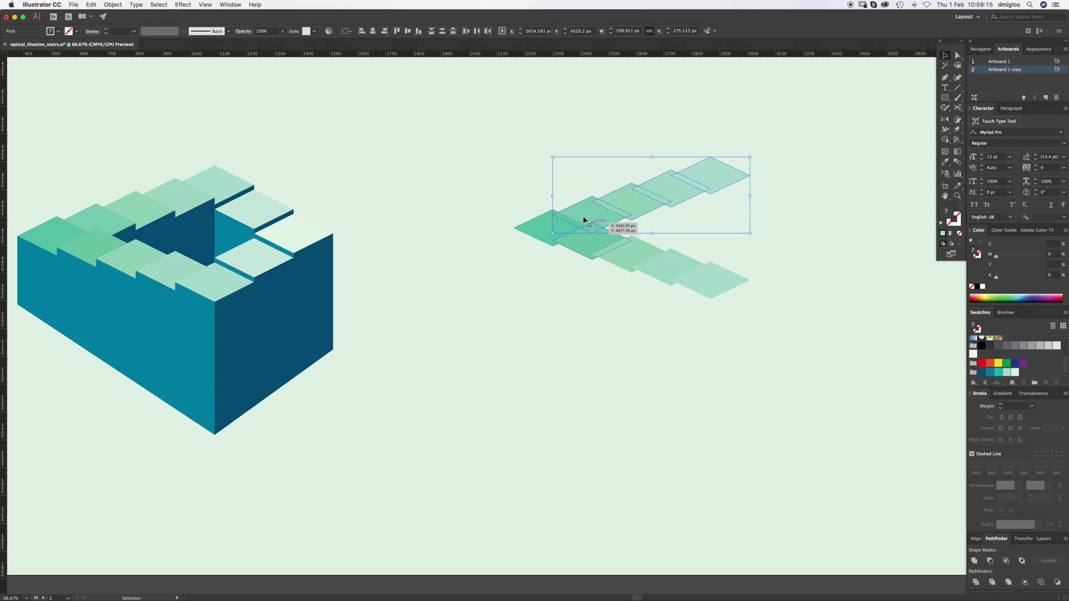
- Restack the three lighter back-row diamonds, then only the two lightest, behind their darker neighbours but above the background
{"action": "left_click", "coordinate": [590, 212], "text": "shift"}
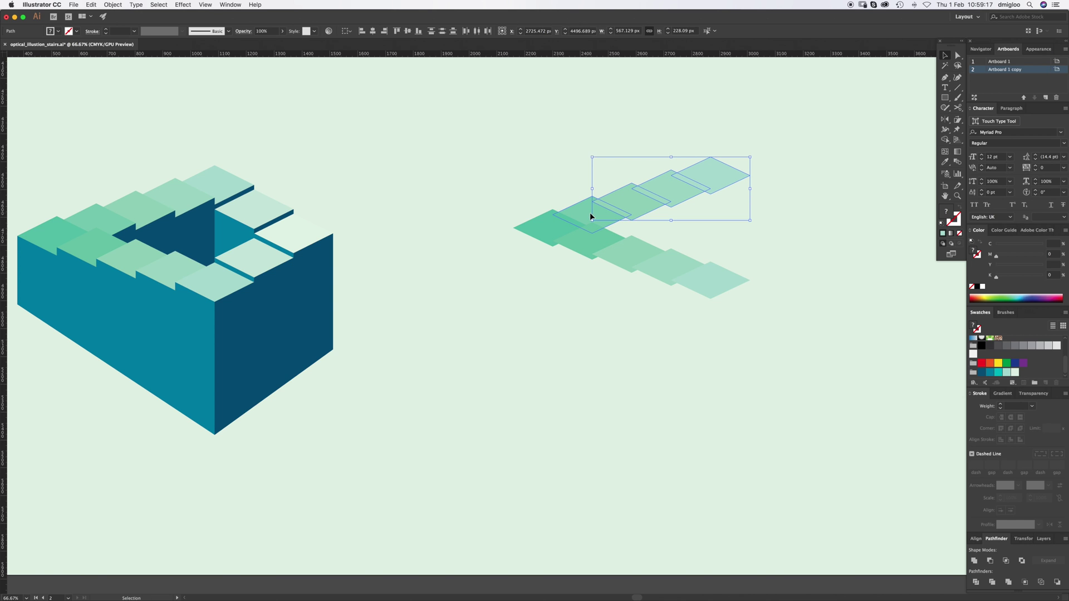
{"action": "key", "text": "super+shift+["}
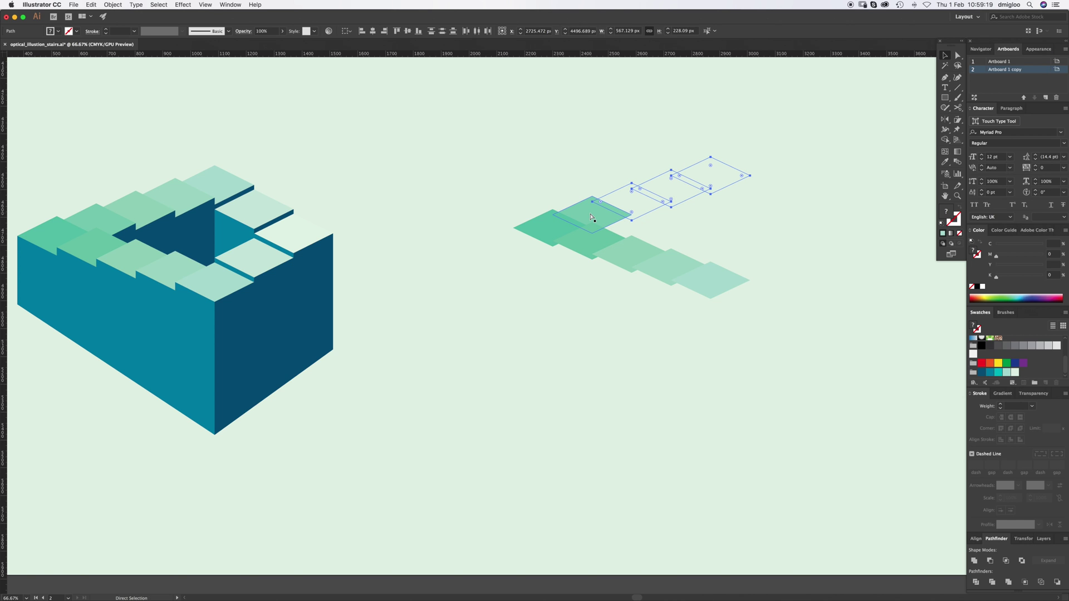
{"action": "left_click", "coordinate": [639, 207], "text": "shift"}
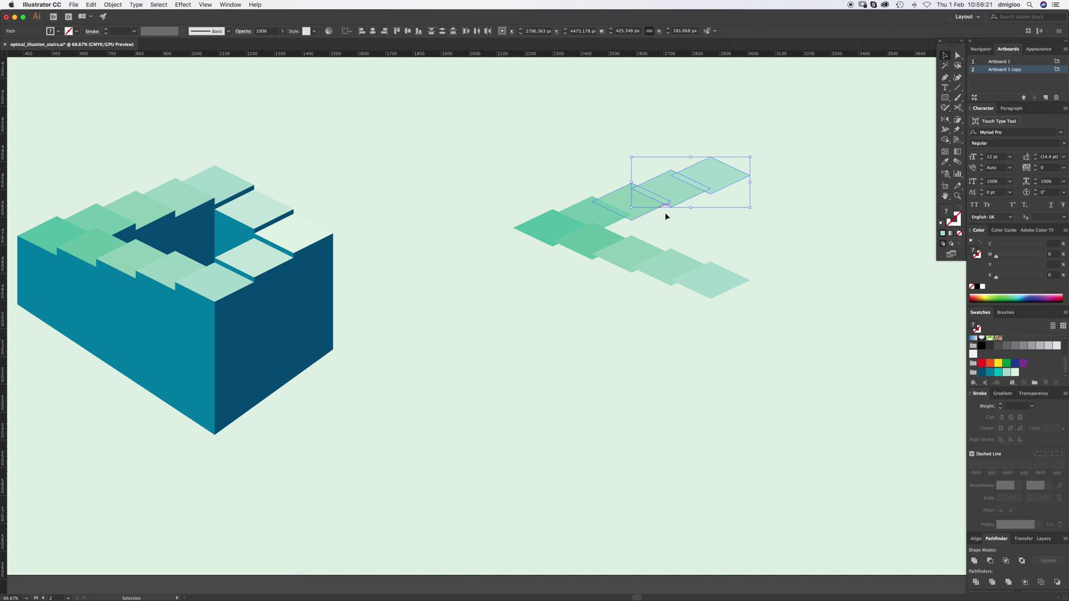
{"action": "key", "text": "super+shift+["}
{"action": "key", "text": "super+]"}
- Place the lightest back-row diamond behind its neighbour and above the background, then deselect it
{"action": "left_click", "coordinate": [678, 192], "text": "shift"}
{"action": "key", "text": "a"}
{"action": "key", "text": "super"}
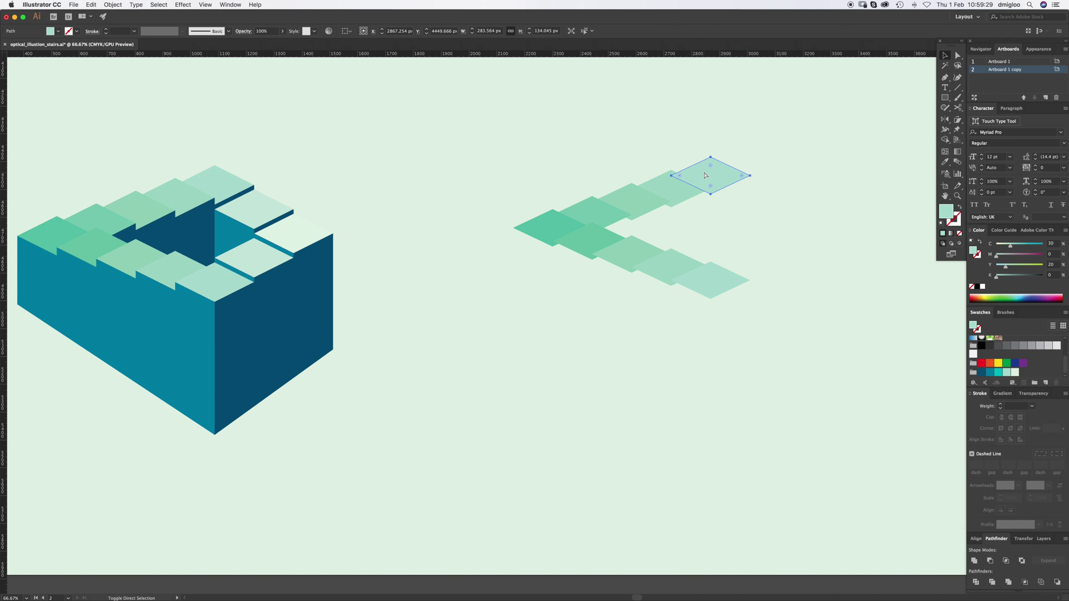
{"action": "key", "text": "shift+super+["}
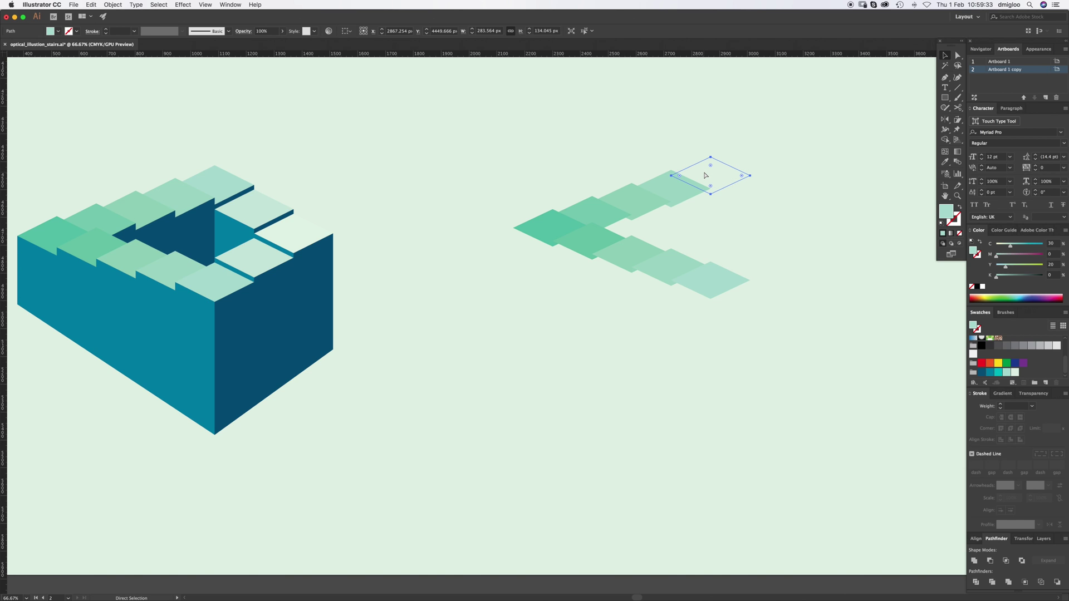
{"action": "key", "text": "super+f"}
{"action": "key", "text": "v"}
{"action": "left_click", "coordinate": [791, 261]}
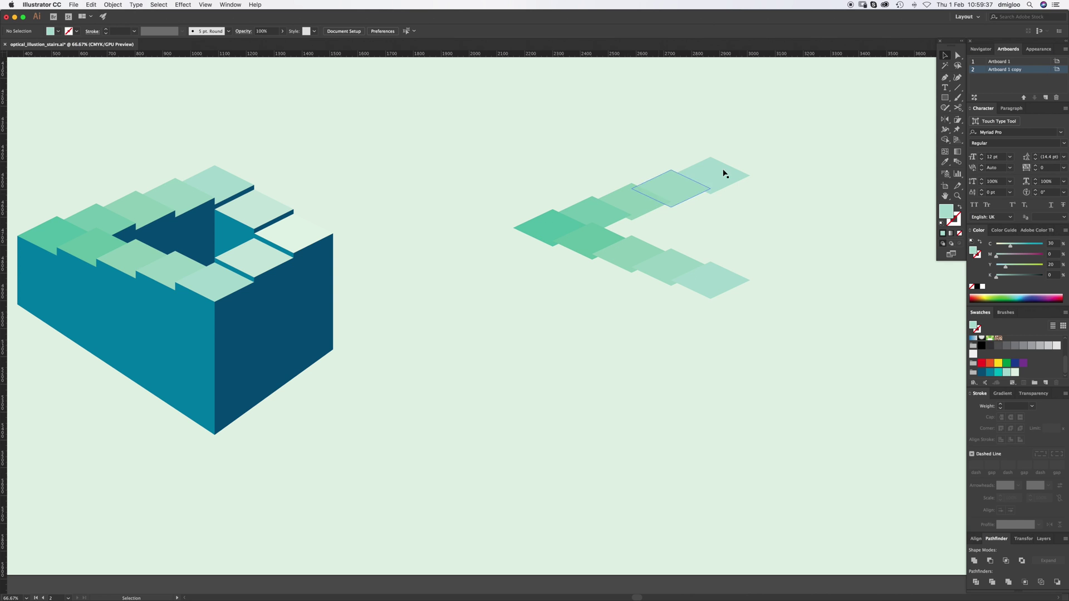
- Copy the lightest back-row diamond edge to edge down and to the right, and repeat the copy once
{"action": "left_click_drag", "start_coordinate": [721, 172], "coordinate": [751, 196]}
{"action": "key", "text": "super+z"}
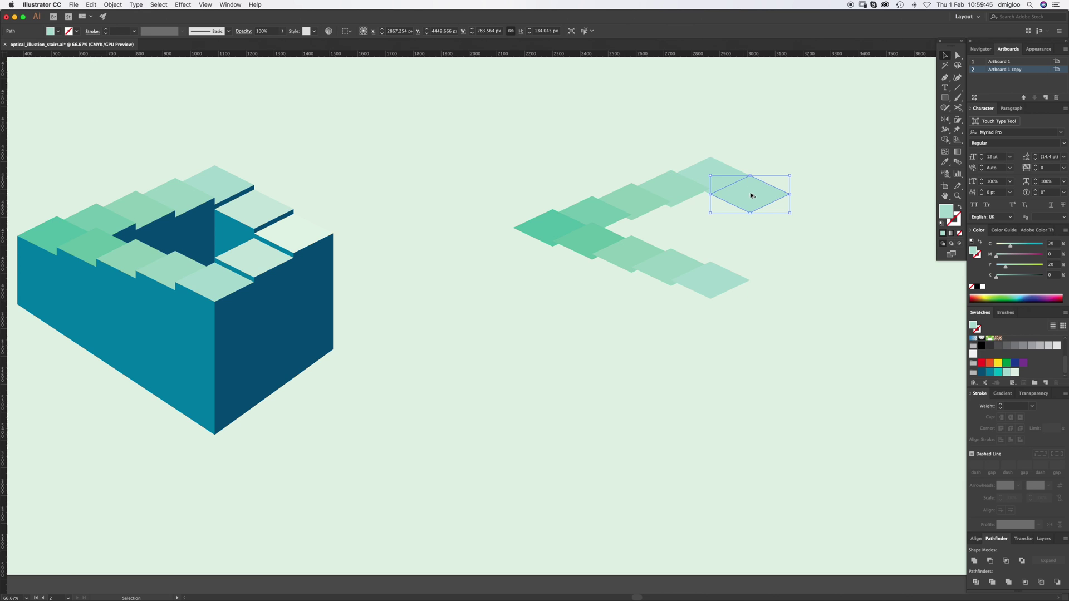
{"action": "key", "text": "a"}
{"action": "key", "text": "ctrl+d"}
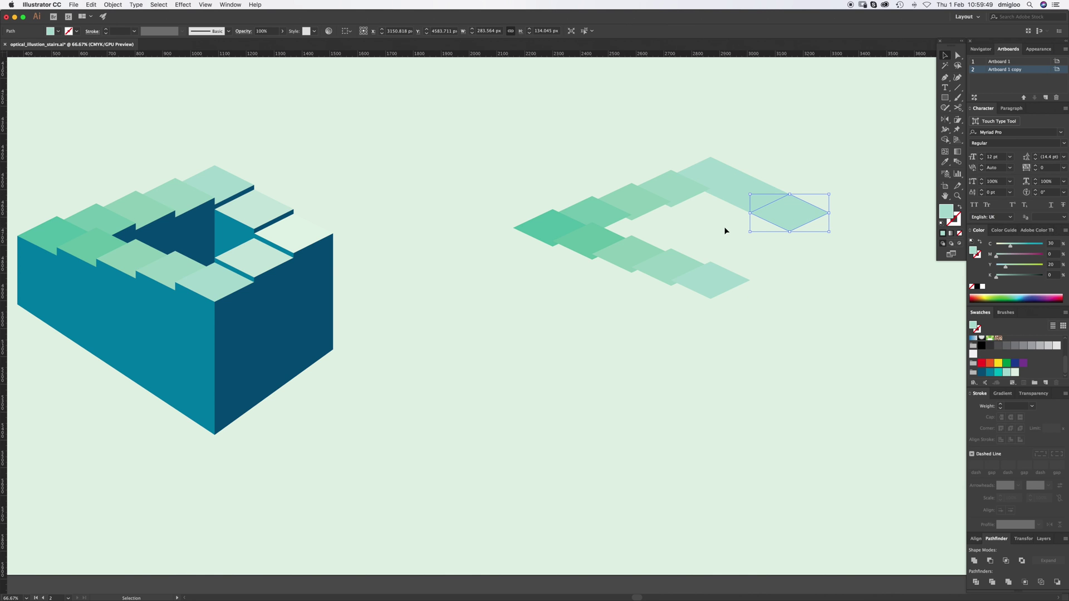
- Move the two new copies 0 px horizontally and 20 px vertically
{"action": "left_click", "coordinate": [747, 174], "text": "shift"}
{"action": "key", "text": "Return"}
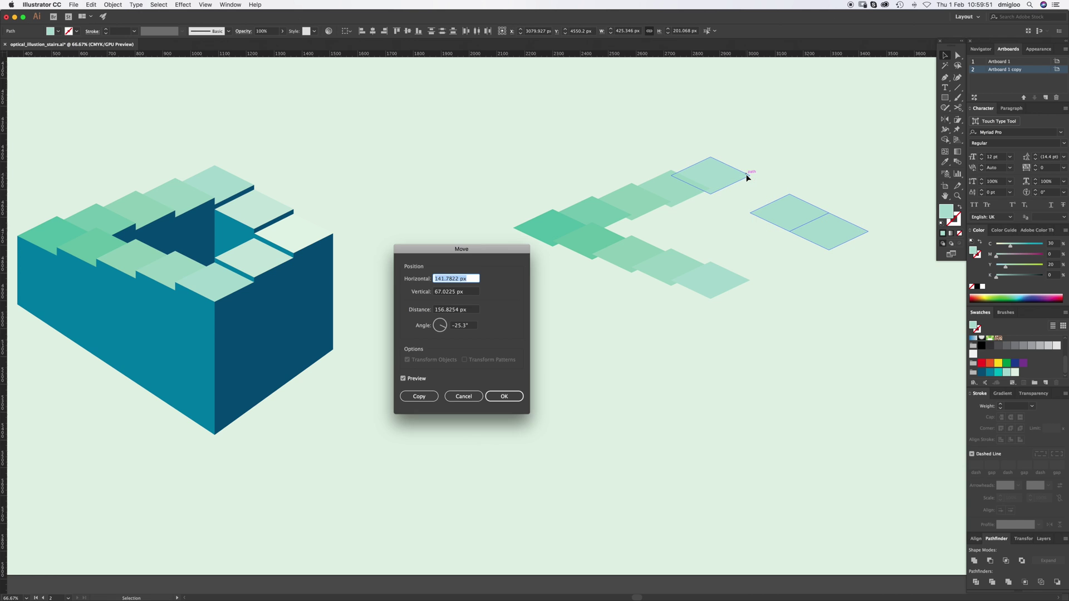
{"action": "type", "text": "0"}
{"action": "key", "text": "Tab"}
{"action": "type", "text": "20"}
{"action": "key", "text": "Tab"}
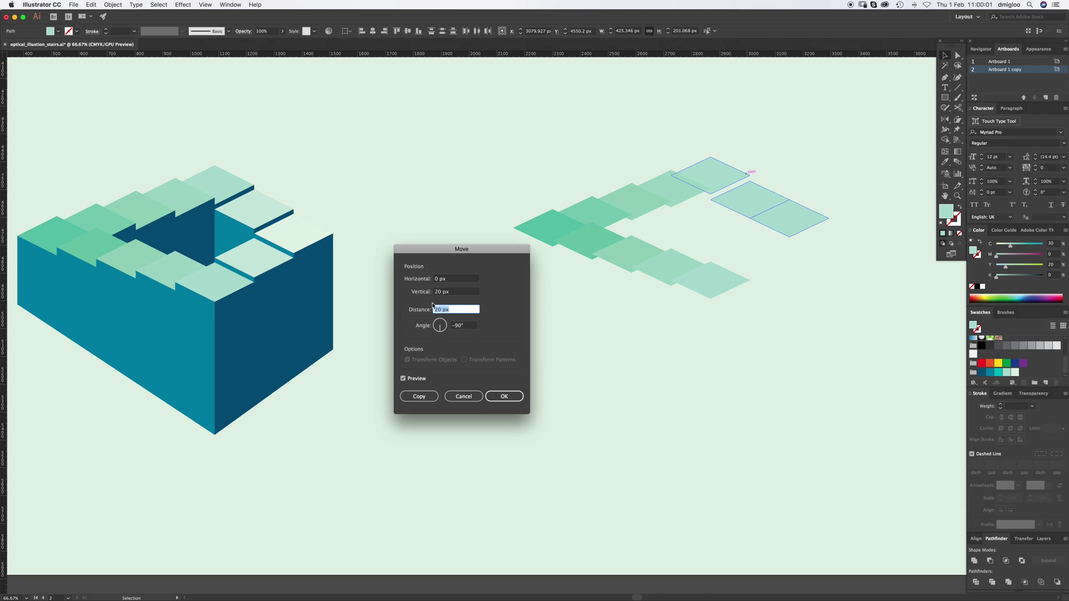
{"action": "key", "text": "Return"}
- Move only the farther of the two copies down another 20 px and deselect it
{"action": "left_click", "coordinate": [764, 195], "text": "shift"}
{"action": "key", "text": "Return"}
{"action": "key", "text": "Return"}
{"action": "left_click", "coordinate": [739, 290]}
- Copy the right corner diamond edge to edge down and to the left, towards the end of the front row
{"action": "key", "text": "z"}
{"action": "left_click", "coordinate": [654, 302]}
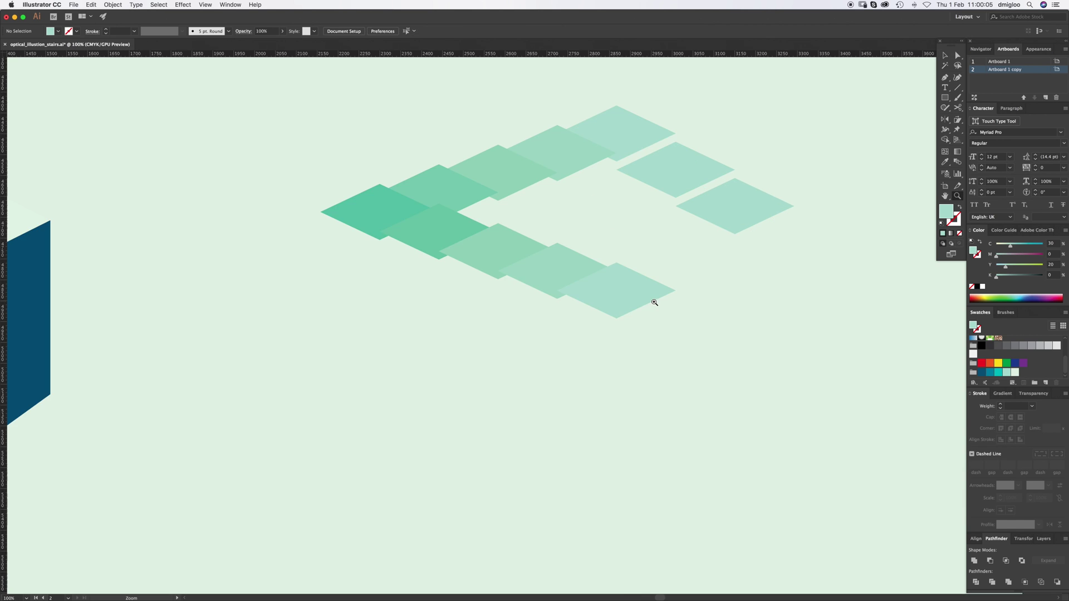
{"action": "left_click", "coordinate": [613, 285]}
{"action": "left_click", "coordinate": [579, 332]}
{"action": "key", "text": "v"}
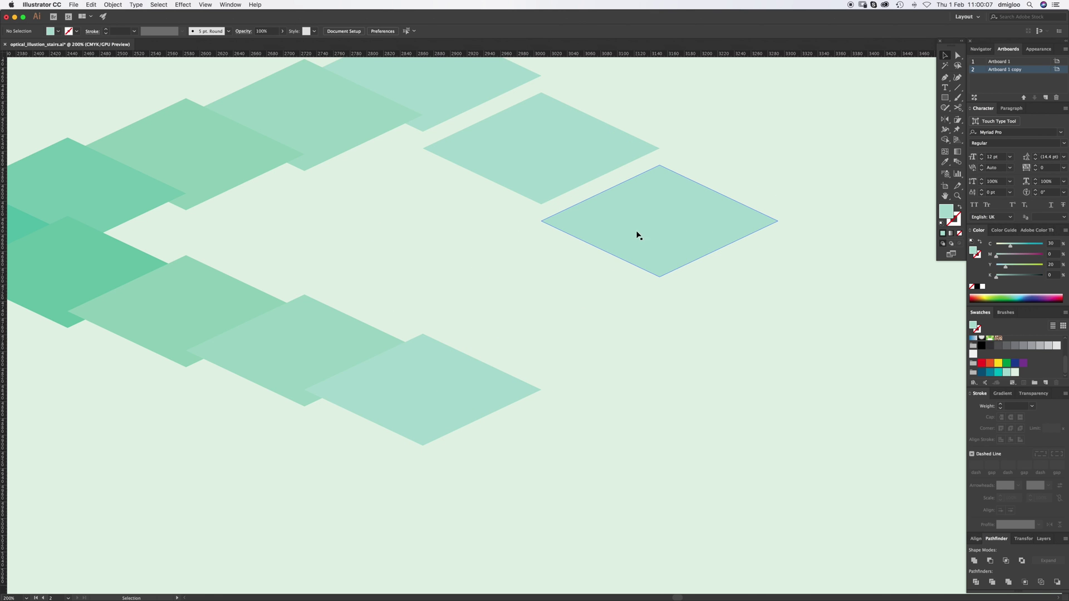
{"action": "left_click_drag", "start_coordinate": [660, 222], "coordinate": [546, 276]}
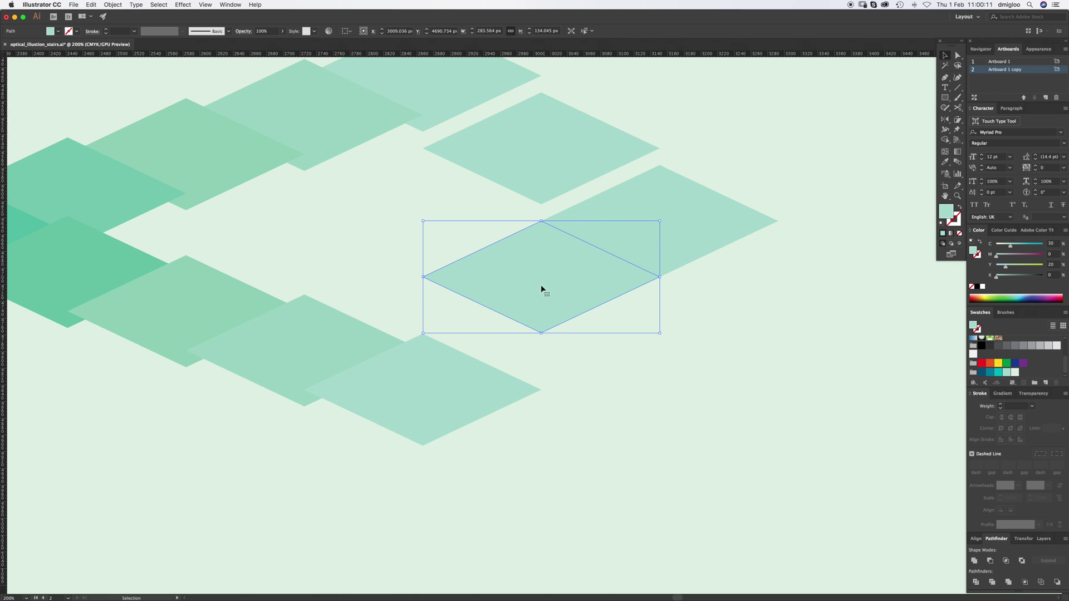
- Shift the new copy straight down so it sits in the gap between the right corner diamond and the front row's last tread
{"action": "key", "text": "z"}
{"action": "left_click", "coordinate": [510, 350], "text": "alt"}
{"action": "left_click", "coordinate": [509, 353], "text": "alt"}
{"action": "left_click", "coordinate": [508, 356], "text": "alt"}
{"action": "left_click", "coordinate": [505, 357], "text": "alt"}
{"action": "left_click", "coordinate": [533, 293]}
{"action": "key", "text": "v"}
{"action": "left_click_drag", "start_coordinate": [586, 276], "coordinate": [589, 283]}
{"action": "key", "text": "z"}
{"action": "left_click", "coordinate": [533, 306]}
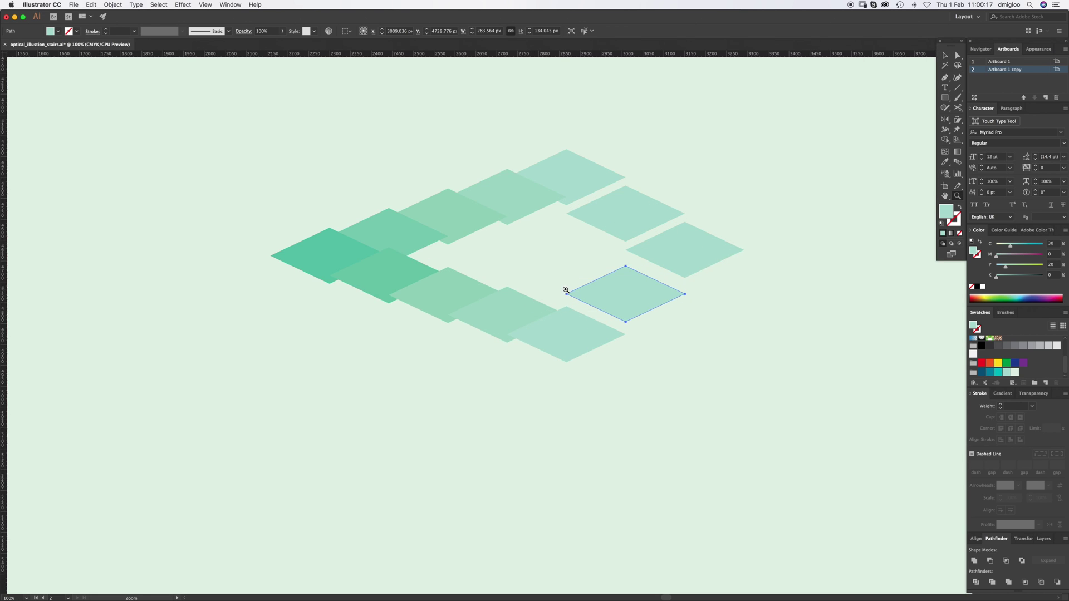
{"action": "left_click", "coordinate": [567, 292]}
{"action": "key", "text": "v"}
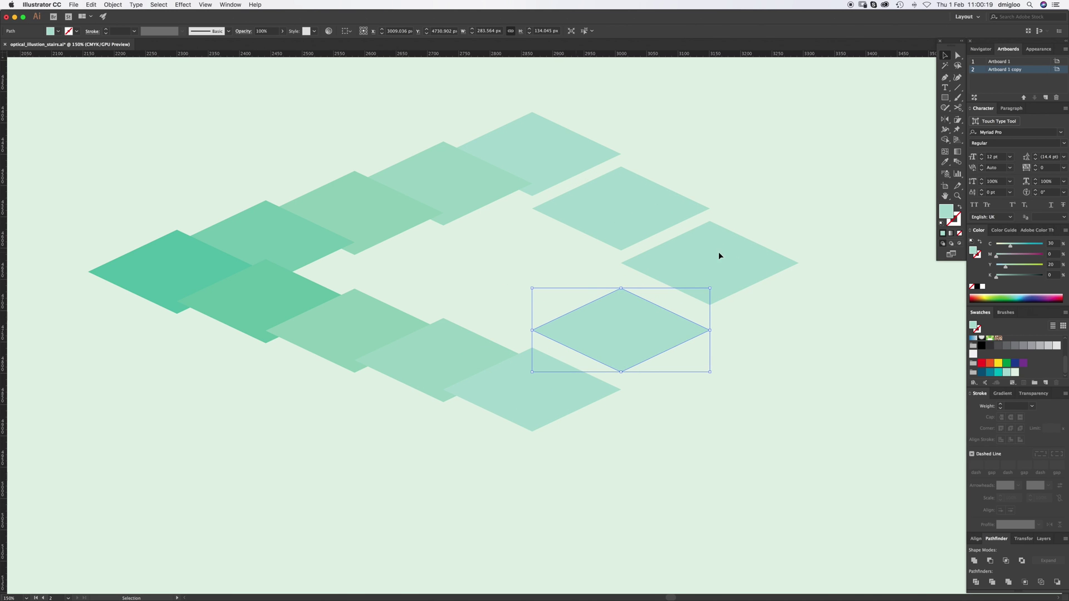
- Nudge the right corner diamond down to even out the gaps to its two neighbours
{"action": "left_click", "coordinate": [738, 257]}
{"action": "key", "text": "Down"}
{"action": "key", "text": "Down"}
{"action": "key", "text": "Down"}
{"action": "key", "text": "Down"}
{"action": "key", "text": "Down"}
{"action": "key", "text": "Down"}
{"action": "key", "text": "Down"}
{"action": "key", "text": "Down"}
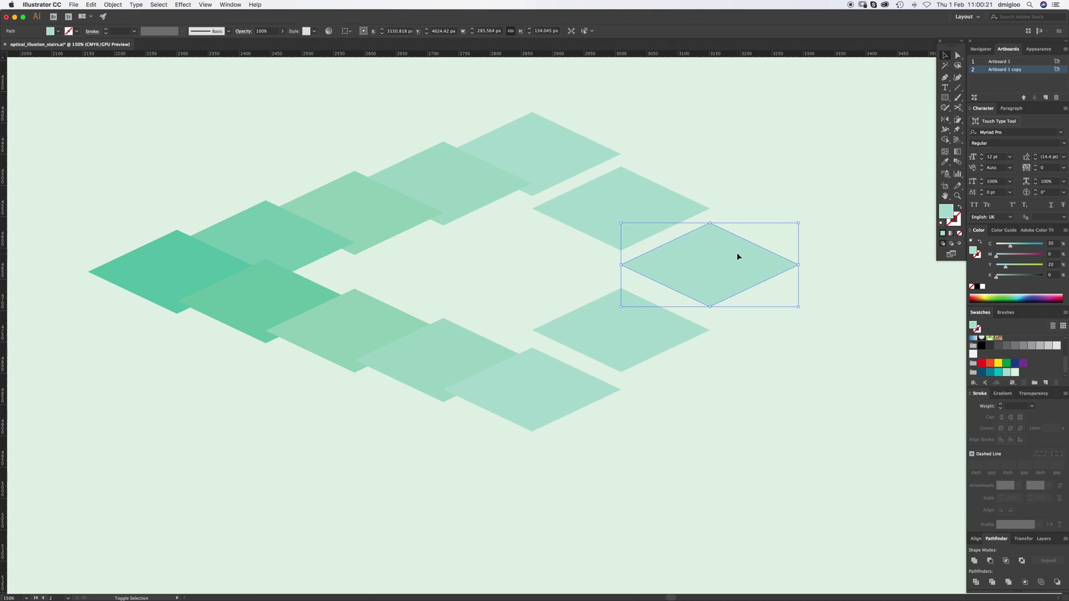
{"action": "key", "text": "Down"}
{"action": "key", "text": "Down"}
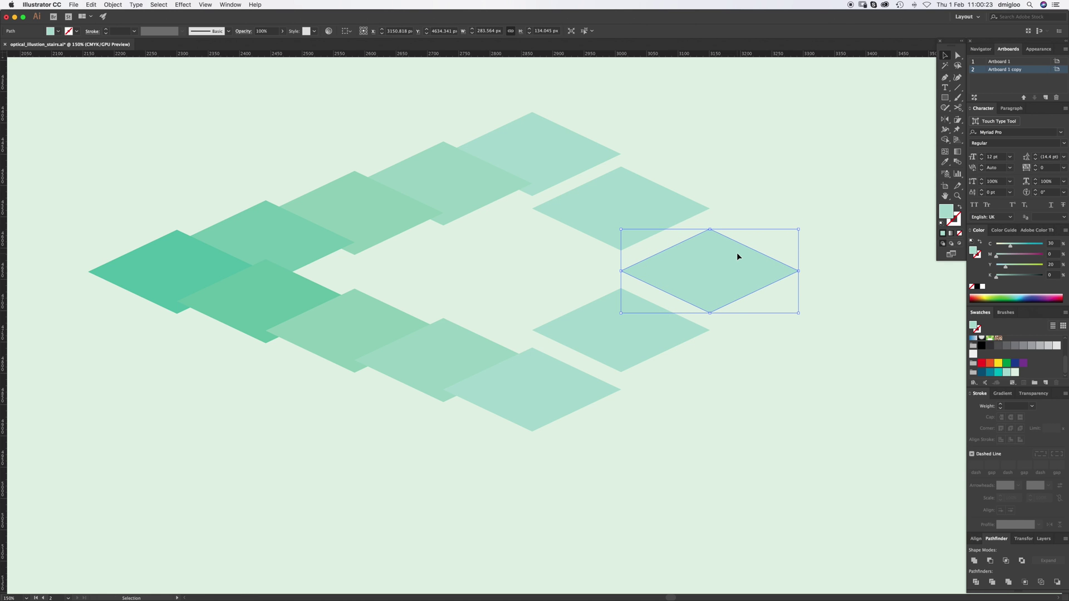
{"action": "key", "text": "Up"}
{"action": "key", "text": "Up"}
{"action": "key", "text": "Up"}
{"action": "key", "text": "Up"}
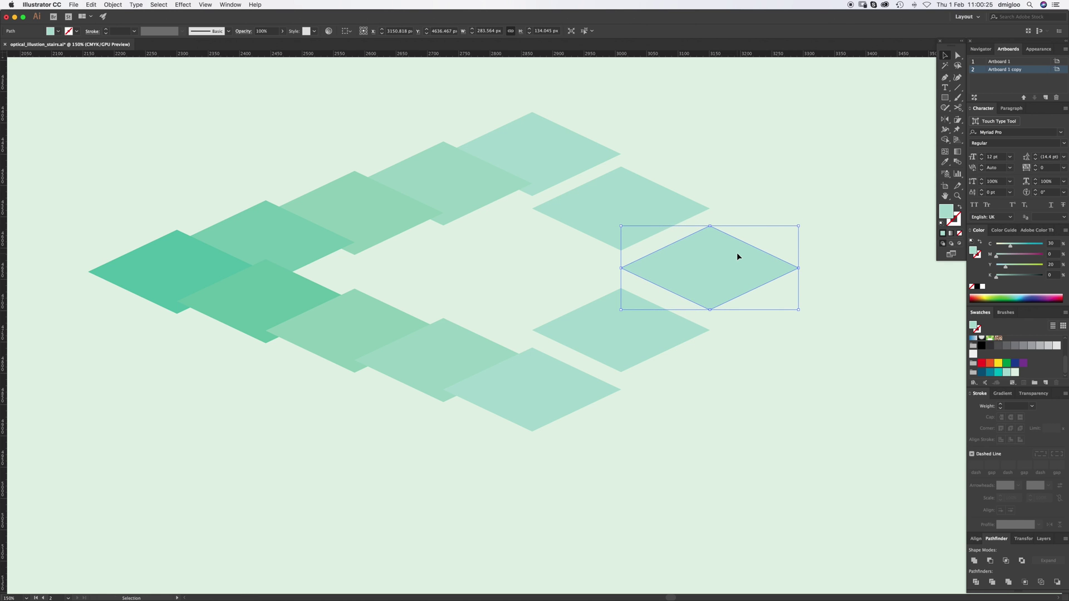
- Add the diamond above the right corner one to the selection and nudge both down slightly
{"action": "left_click", "coordinate": [613, 191], "text": "shift"}
{"action": "key", "text": "Down"}
{"action": "key", "text": "Down"}
{"action": "key", "text": "Down"}
{"action": "key", "text": "Down"}
{"action": "key", "text": "Down"}
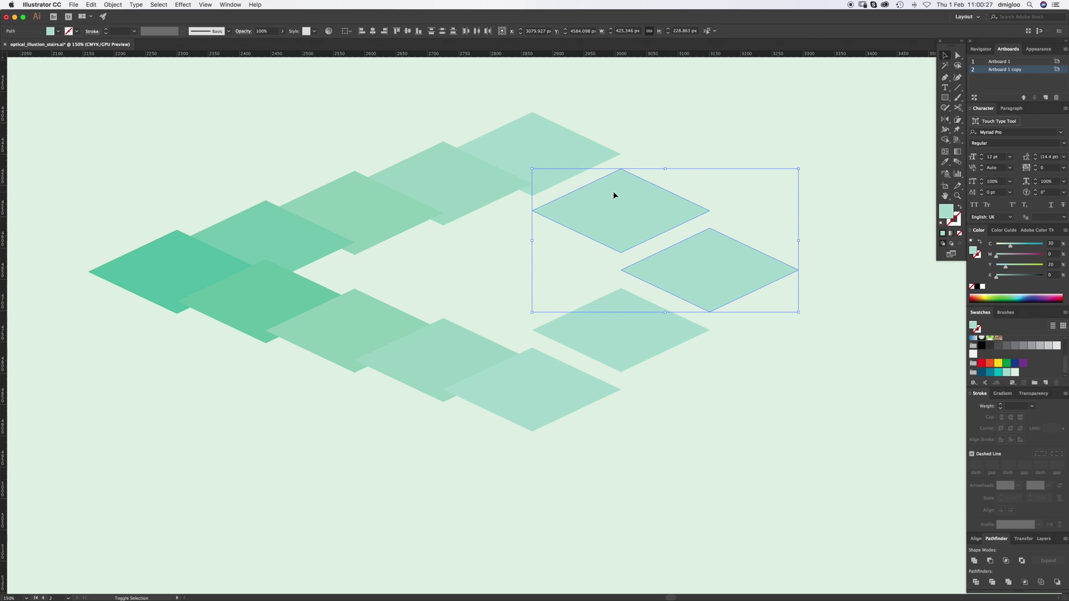
{"action": "key", "text": "Down"}
{"action": "key", "text": "Down"}
{"action": "key", "text": "Down"}
{"action": "key", "text": "Down"}
{"action": "key", "text": "Down"}
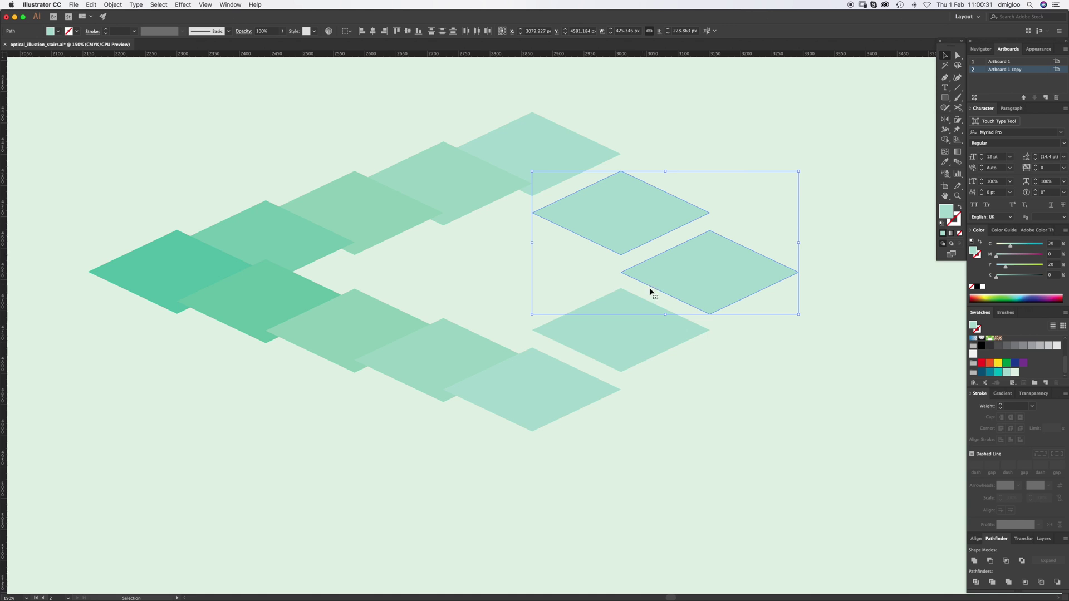
- Nudge the diamond below the right corner one down slightly and deselect it
{"action": "left_click", "coordinate": [649, 346]}
{"action": "key", "text": "Down"}
{"action": "key", "text": "Down"}
{"action": "left_click", "coordinate": [815, 218]}
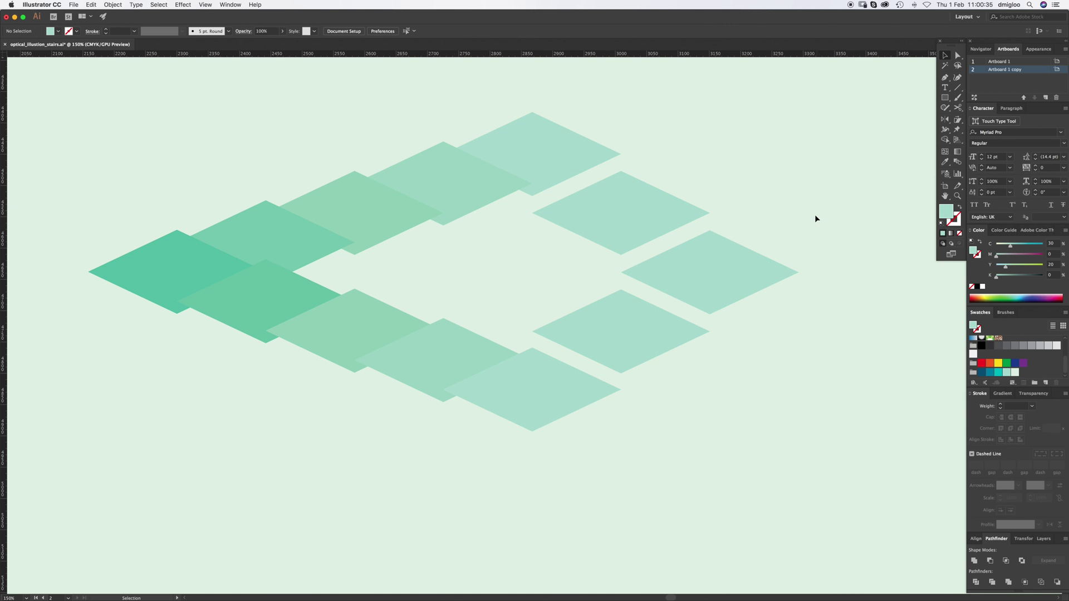
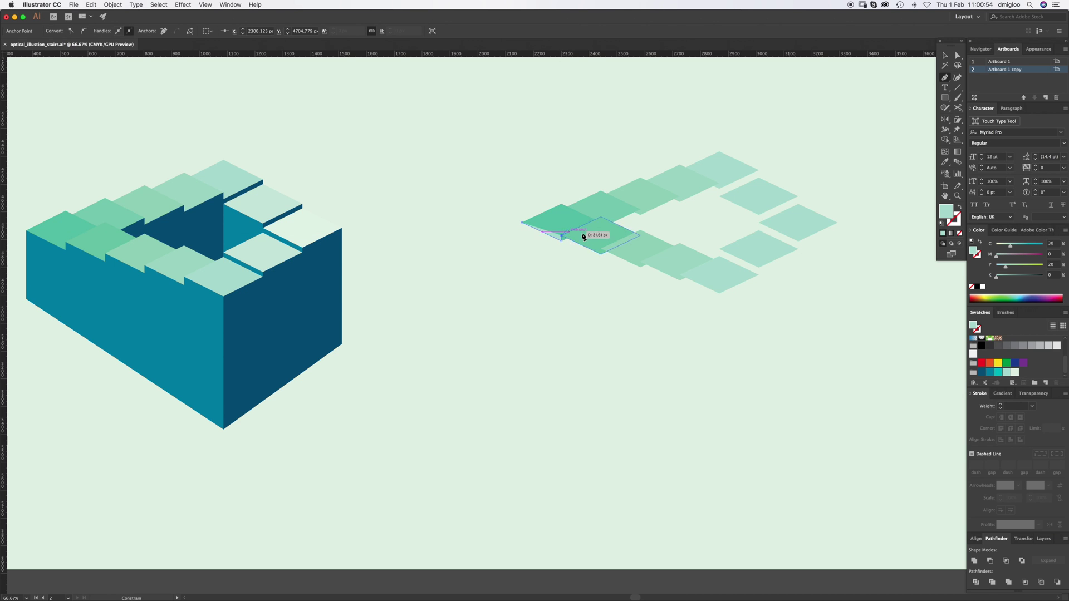
- Finish tracing the front-left wall with the Pen tool along the stepped tread edges, about 385 px tall at the front corner
{"action": "left_click", "coordinate": [600, 249]}
{"action": "left_click", "coordinate": [641, 268]}
{"action": "left_click", "coordinate": [641, 261]}
{"action": "left_click", "coordinate": [680, 281]}
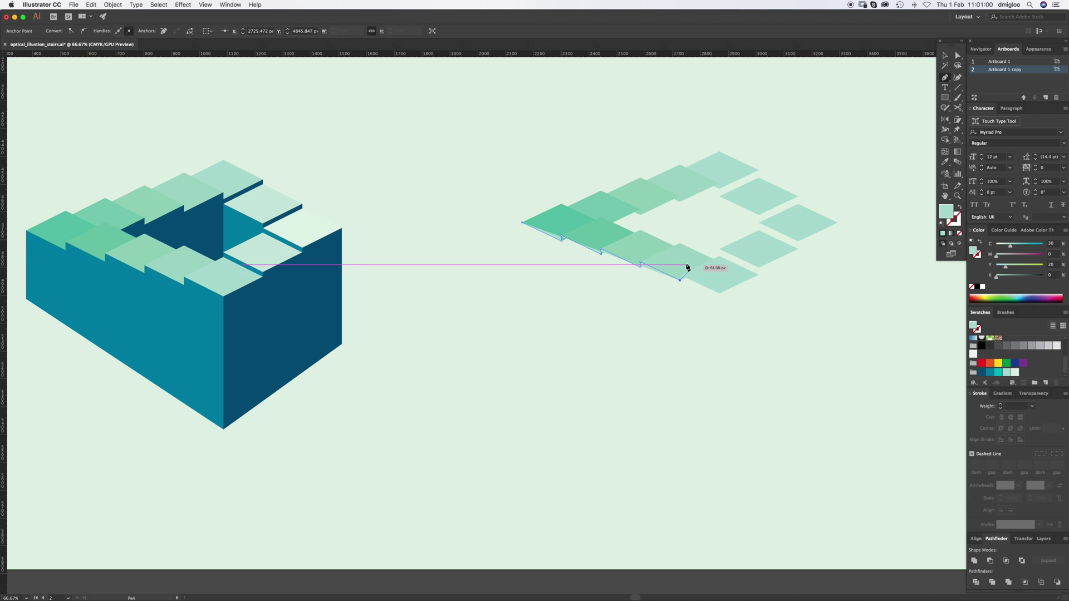
{"action": "left_click", "coordinate": [680, 275]}
{"action": "left_click", "coordinate": [720, 293]}
{"action": "left_click", "coordinate": [719, 401]}
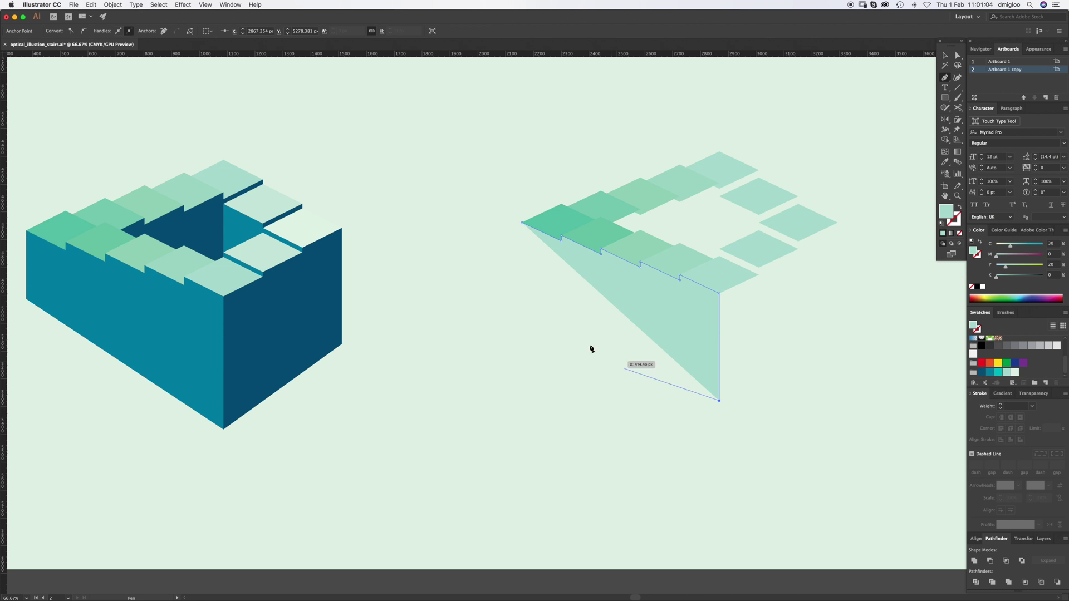
{"action": "left_click", "coordinate": [522, 305]}
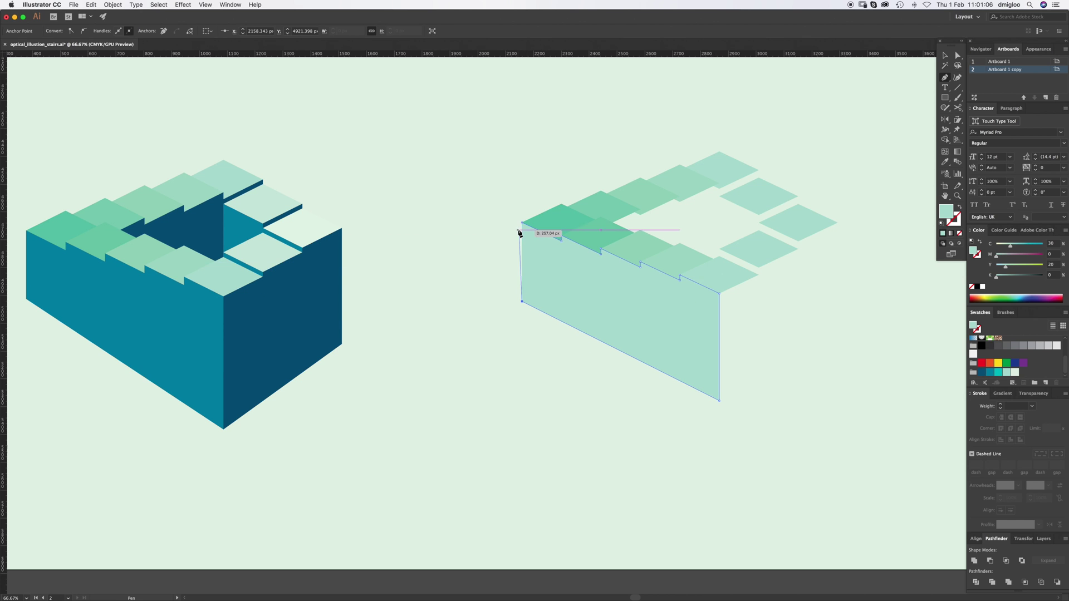
{"action": "left_click", "coordinate": [523, 223]}
- Move the front-left wall's lower outer corner anchor up so the bottom edge slopes more steeply, and deselect the wall
{"action": "key", "text": "super+z"}
{"action": "key", "text": "v"}
{"action": "left_click", "coordinate": [512, 310]}
{"action": "key", "text": "a"}
{"action": "mouse_move", "coordinate": [521, 304]}
{"action": "left_mouse_down"}
{"action": "mouse_move", "coordinate": [523, 290]}
{"action": "mouse_move", "coordinate": [515, 303]}
{"action": "left_mouse_up"}
{"action": "left_click", "coordinate": [496, 345]}
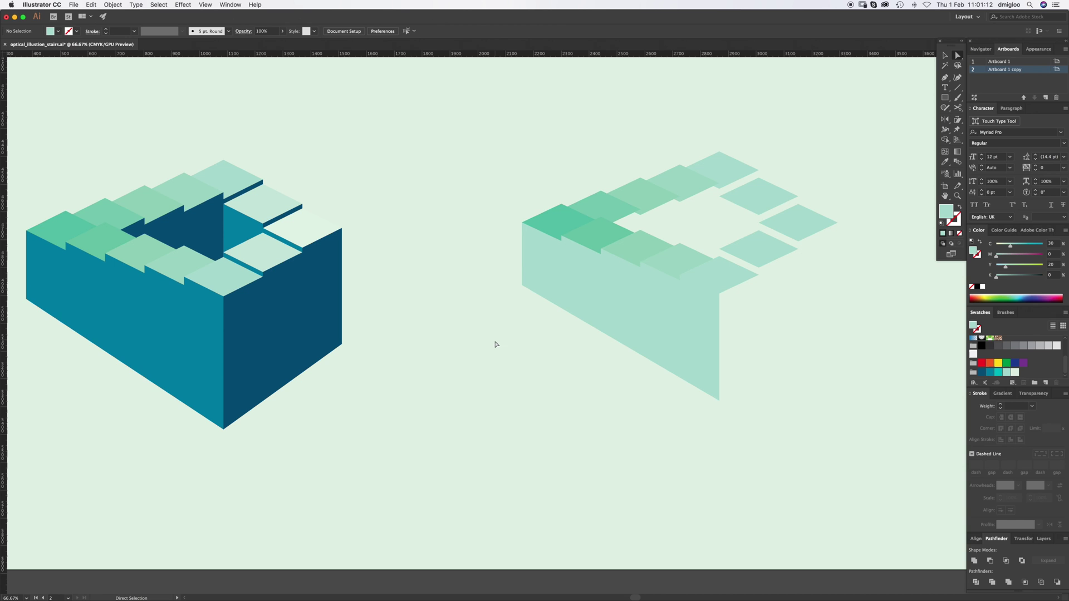
- Fill the front-left wall with the teal sampled from the finished example's left wall and deselect it
{"action": "left_click", "coordinate": [628, 326]}
{"action": "key", "text": "i"}
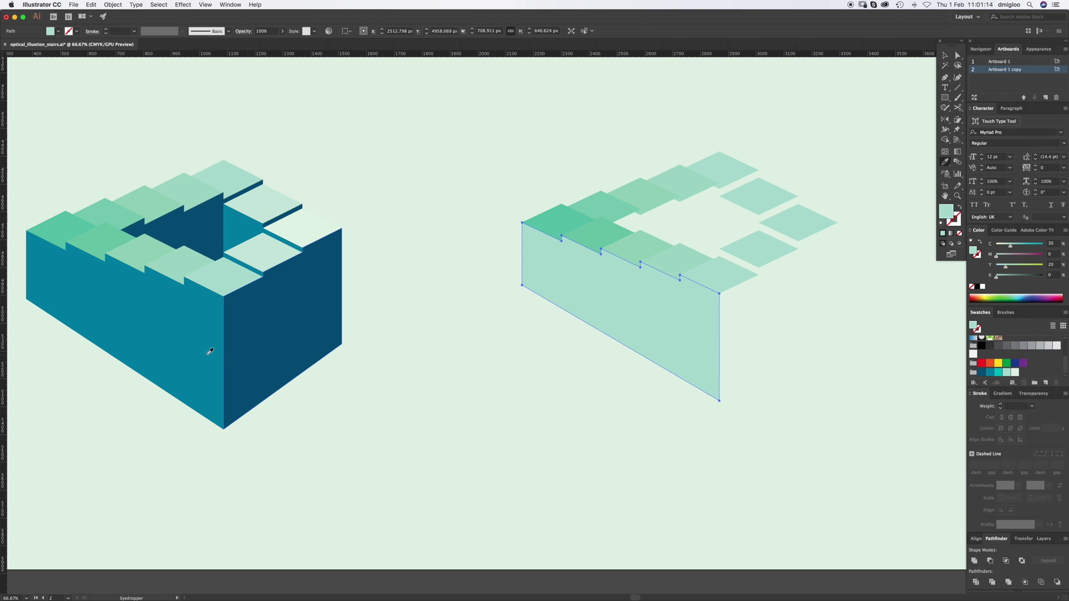
{"action": "left_click", "coordinate": [208, 353]}
{"action": "key", "text": "super+shift+a"}
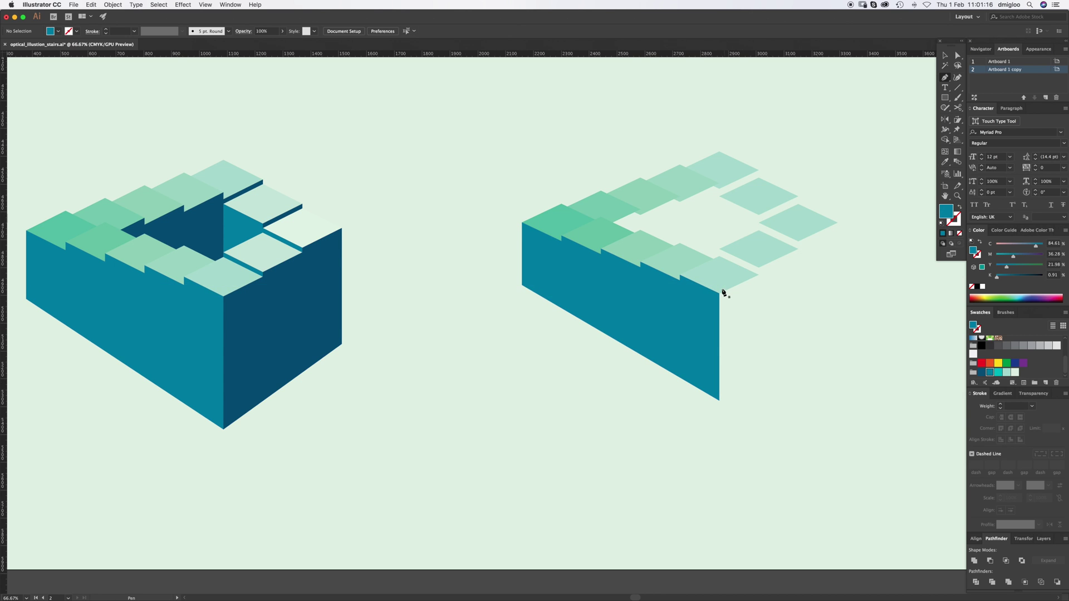
- Draw the front-right wall with the Pen tool along the right-hand treads' outer edges, about 385 px tall, meeting the left wall
{"action": "left_click", "coordinate": [720, 293]}
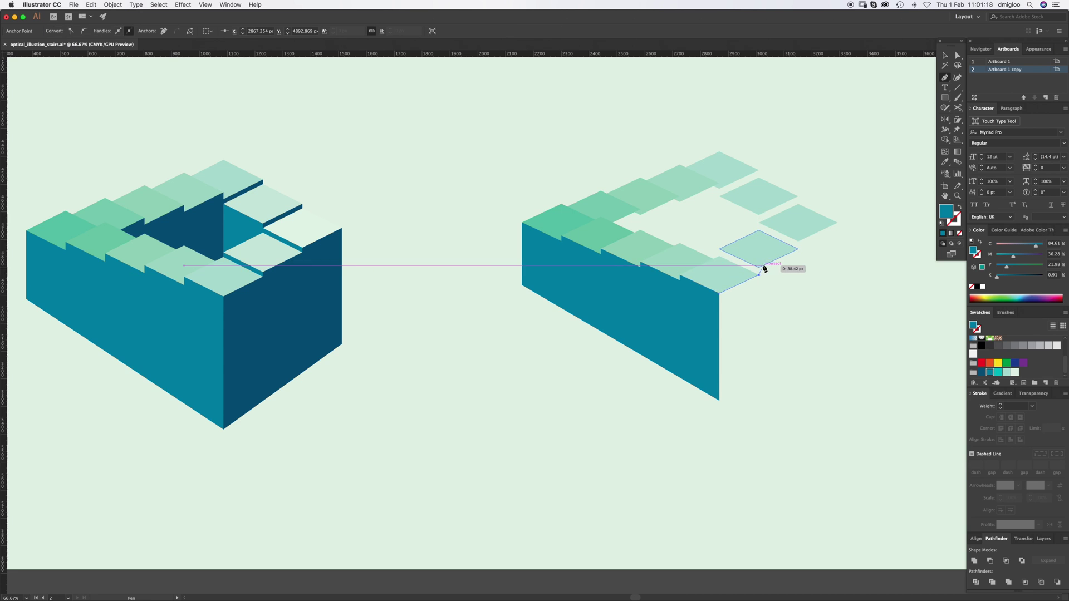
{"action": "left_click", "coordinate": [760, 271]}
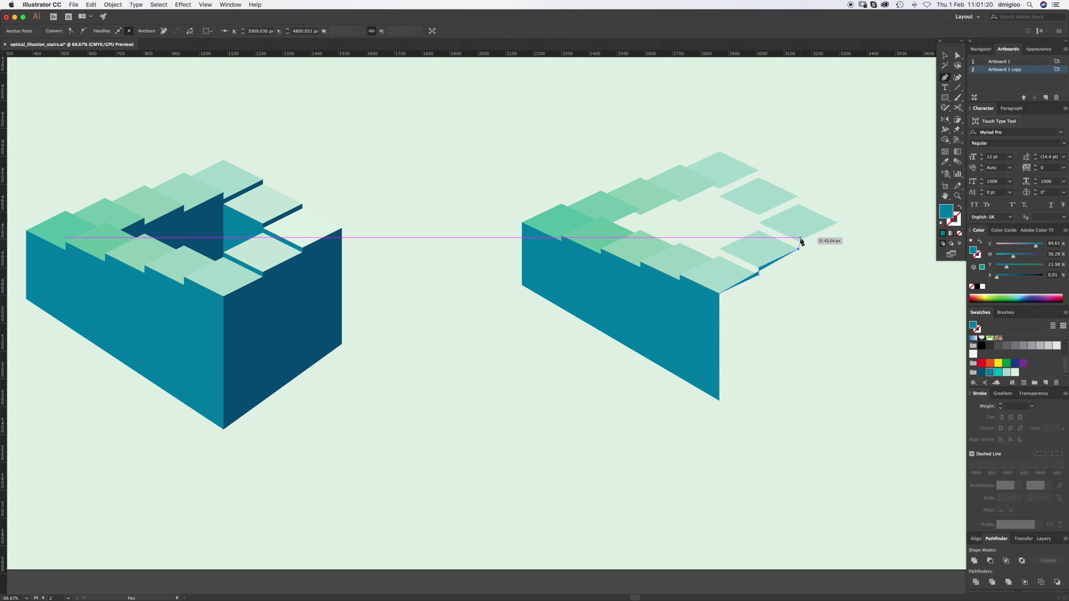
{"action": "left_click", "coordinate": [800, 245]}
{"action": "left_click", "coordinate": [838, 223]}
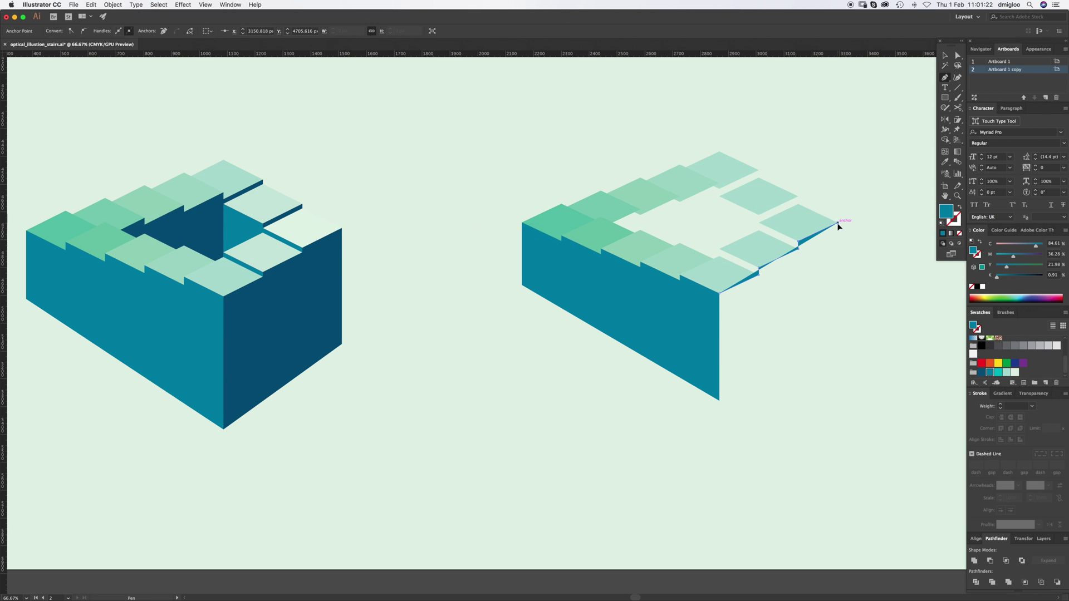
{"action": "left_click", "coordinate": [838, 330]}
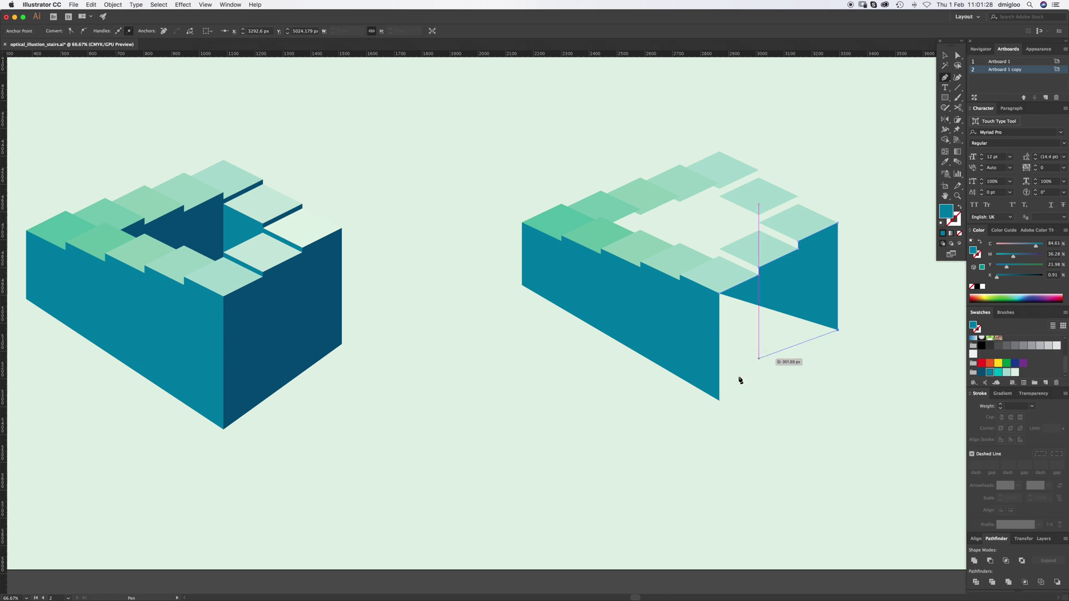
{"action": "left_click", "coordinate": [719, 400]}
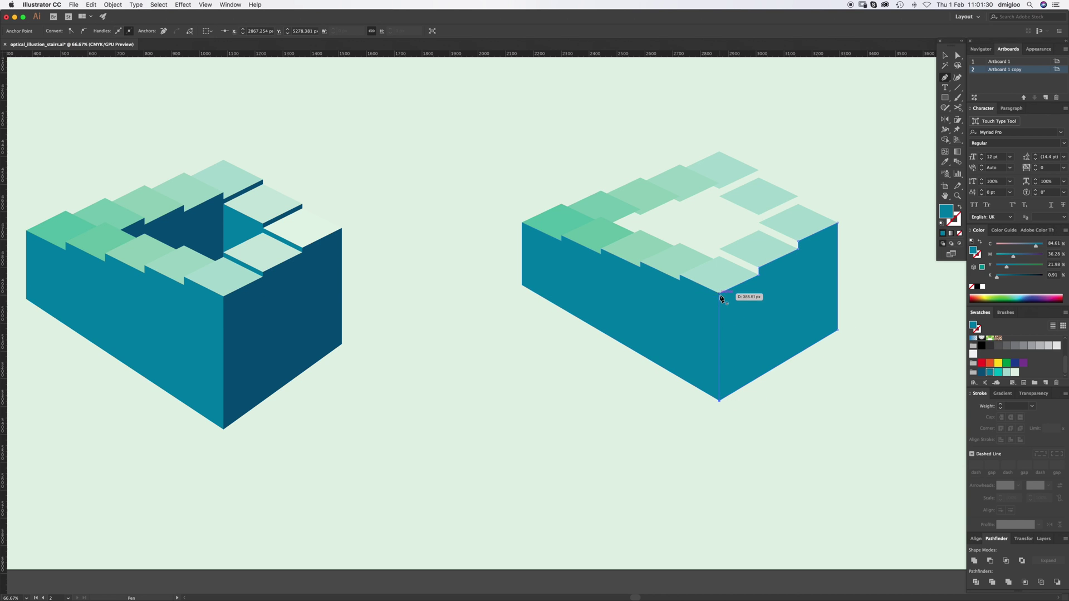
- Fill the front-right wall with the dark blue sampled from the example's right wall and deselect it
{"action": "key", "text": "i"}
{"action": "left_click", "coordinate": [305, 336]}
{"action": "key", "text": "super+shift+a"}
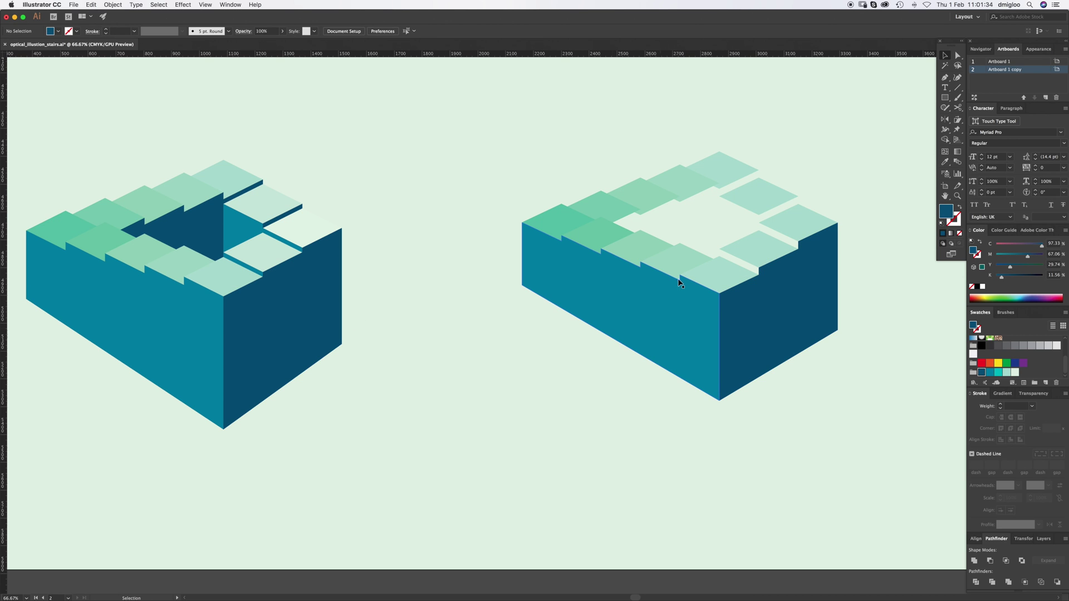
- Draw the inner right wall with the Pen tool, following the right-hand treads' inner edges and steps, removing the fill while tracing
{"action": "left_click", "coordinate": [671, 283]}
{"action": "left_click_drag", "start_coordinate": [543, 334], "coordinate": [679, 326]}
{"action": "left_click", "coordinate": [684, 341], "text": "alt"}
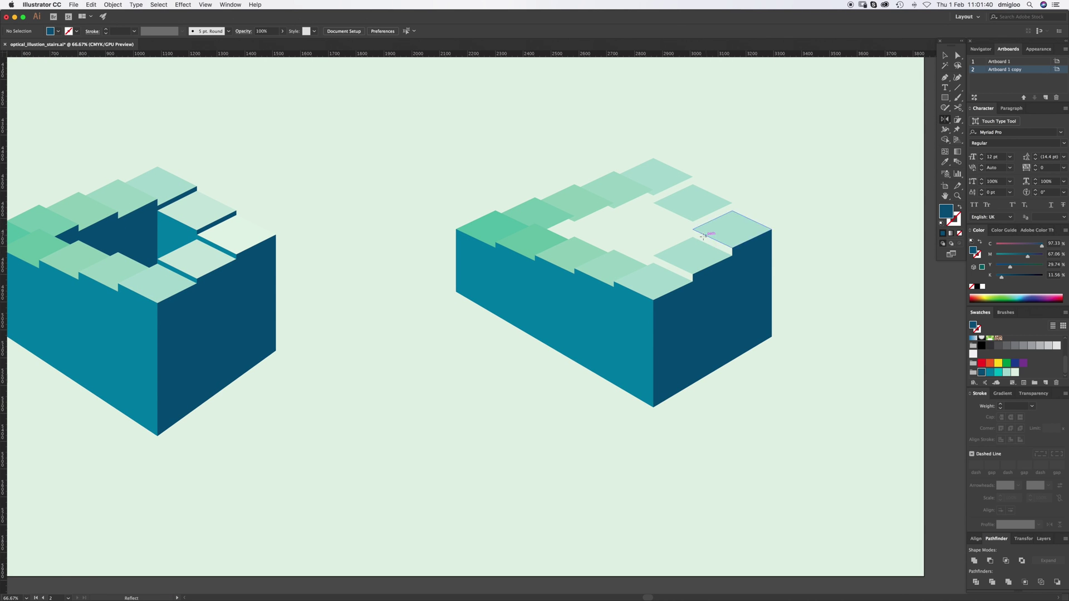
{"action": "key", "text": "p"}
{"action": "left_click", "coordinate": [653, 203]}
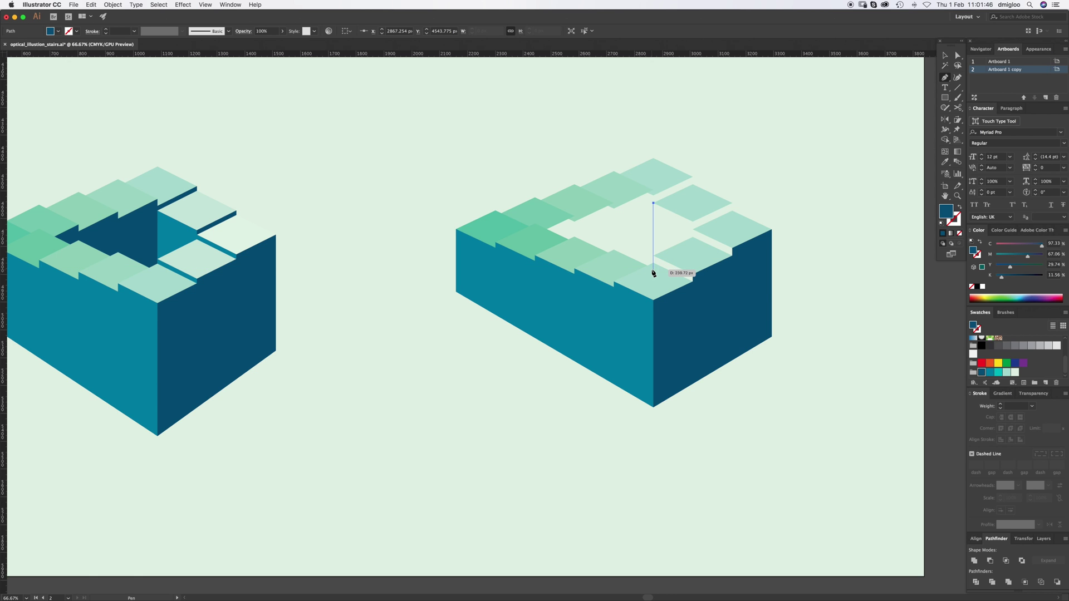
{"action": "left_click", "coordinate": [654, 262]}
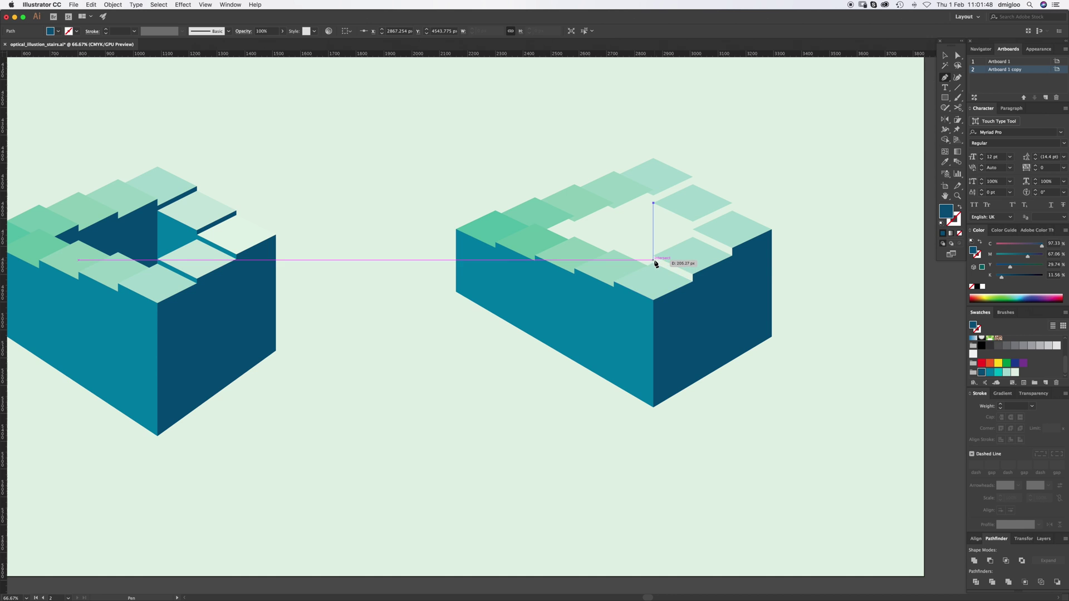
{"action": "left_click", "coordinate": [694, 282]}
{"action": "left_click", "coordinate": [734, 256]}
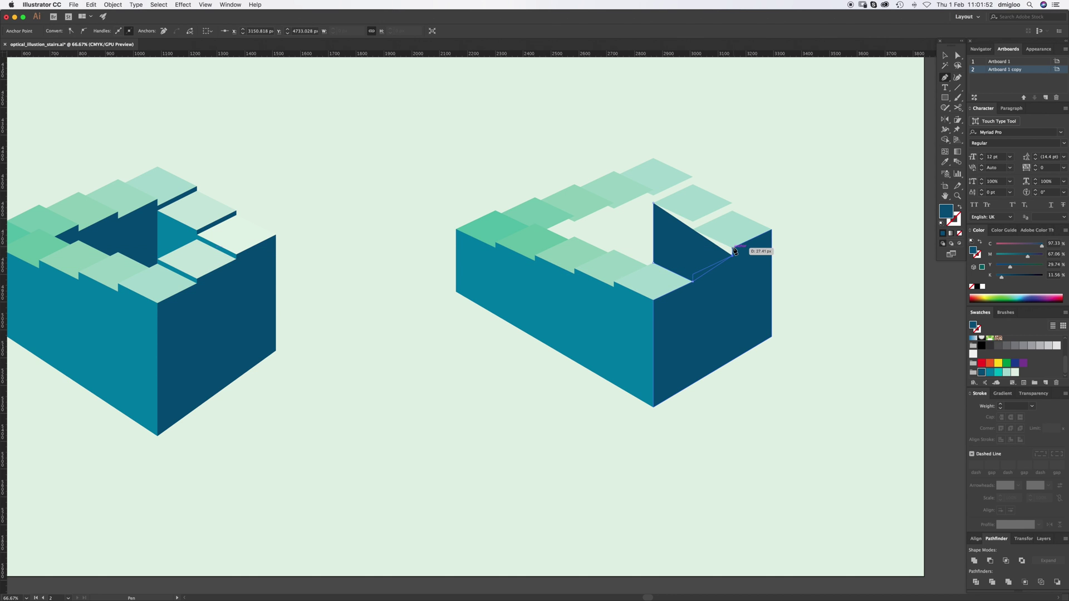
{"action": "left_click", "coordinate": [973, 286]}
{"action": "left_click", "coordinate": [694, 229]}
{"action": "left_click", "coordinate": [694, 222]}
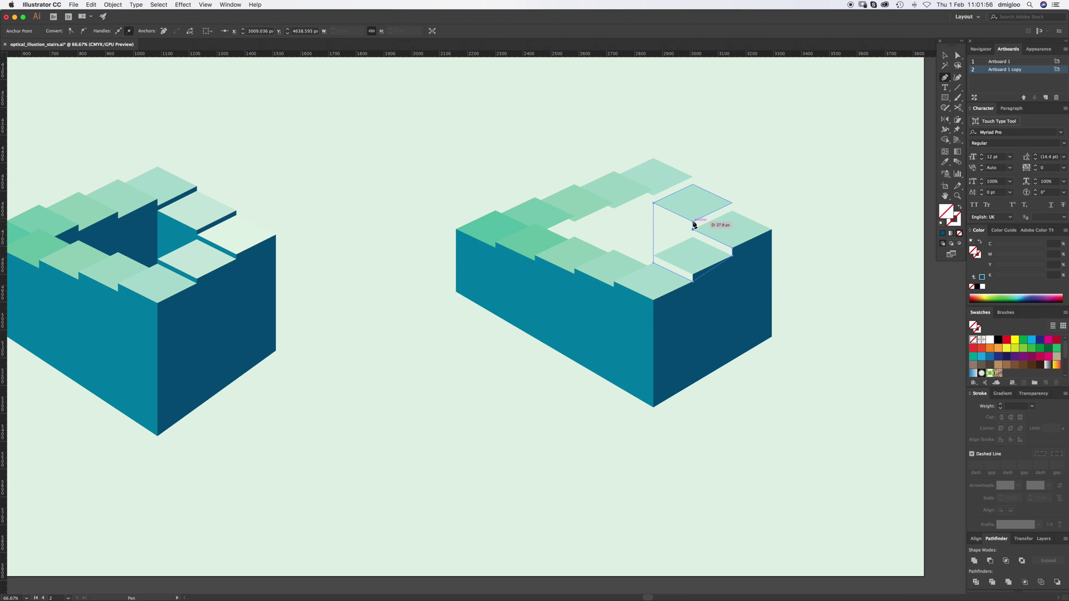
{"action": "left_click", "coordinate": [654, 211]}
- Fill the inner right wall with the example's inner-wall teal and place it behind the lower right tread
{"action": "key", "text": "i"}
{"action": "left_click", "coordinate": [187, 233]}
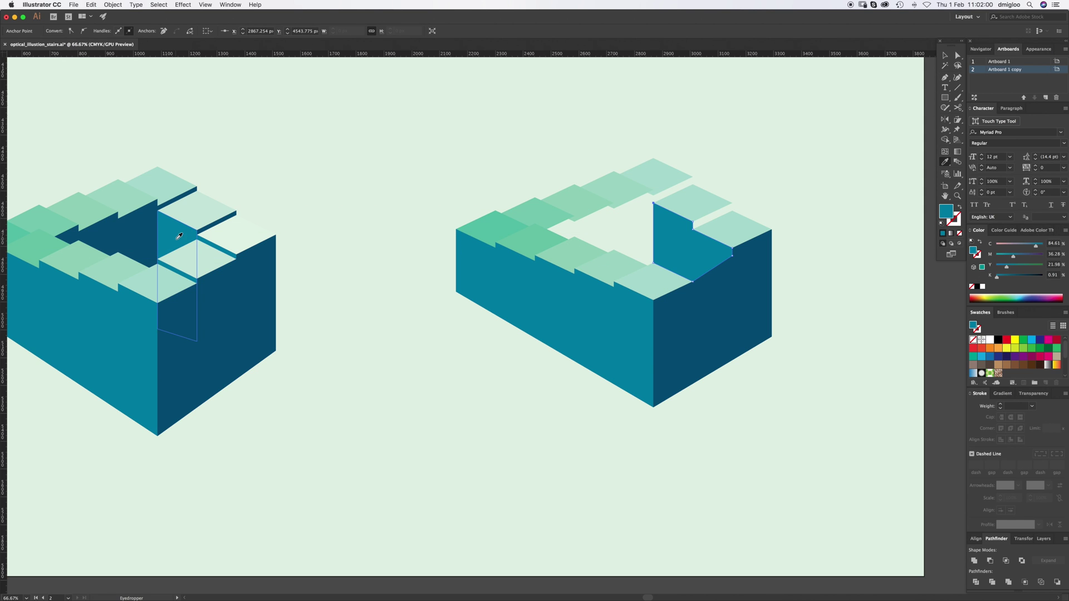
{"action": "key", "text": "v"}
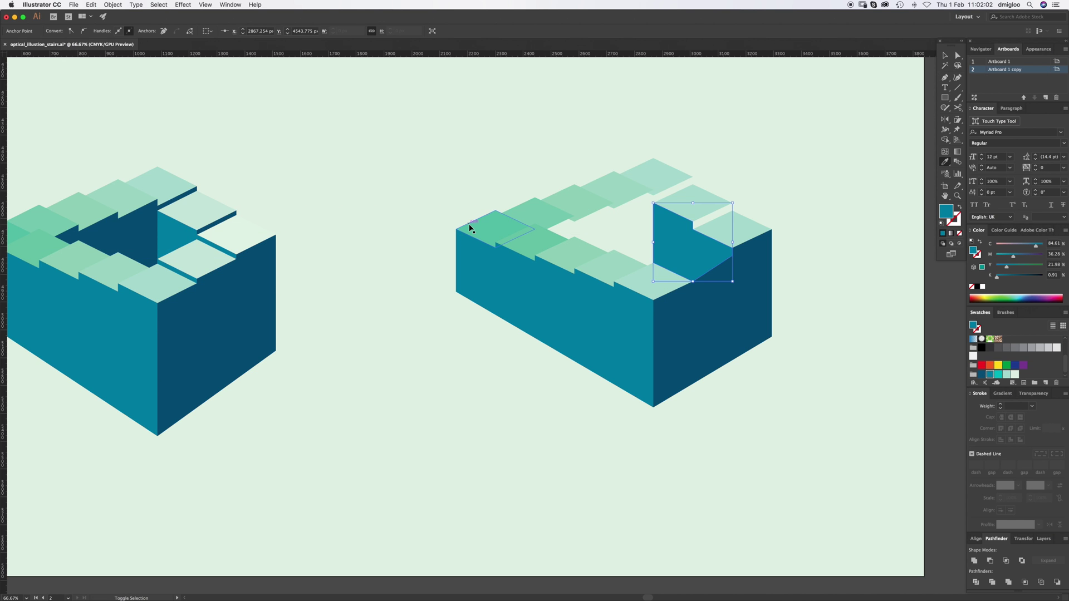
{"action": "key", "text": "ctrl+shift+bracketleft"}
{"action": "key", "text": "ctrl+z"}
{"action": "key", "text": "i"}
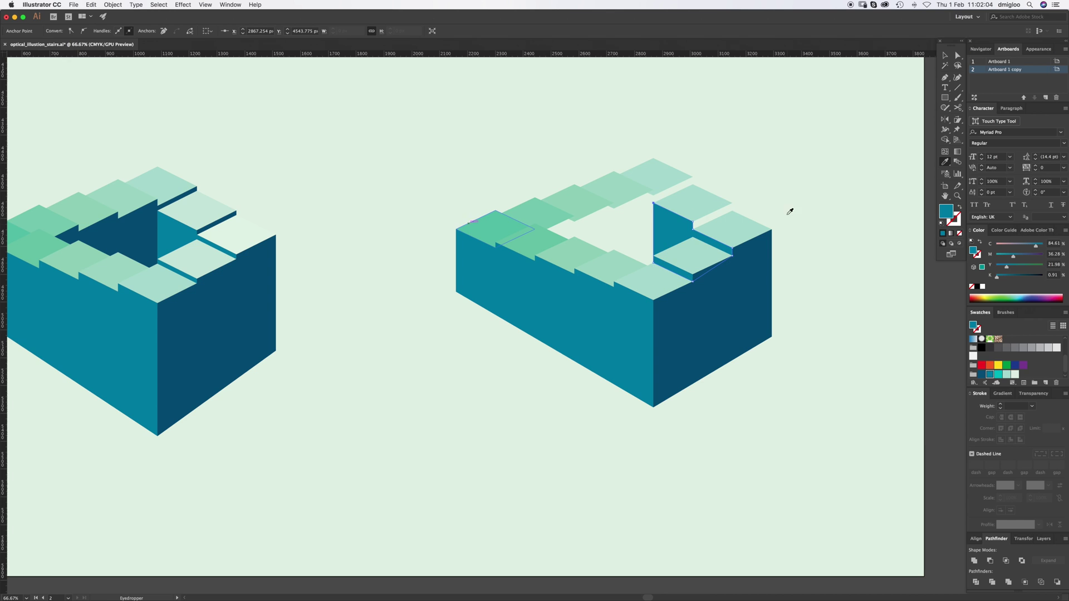
{"action": "left_click", "coordinate": [814, 214], "text": "ctrl"}
- Draw the inner back wall with the Pen tool from the back row's last tread, following the row's stepped inner edge, with no fill
{"action": "key", "text": "p"}
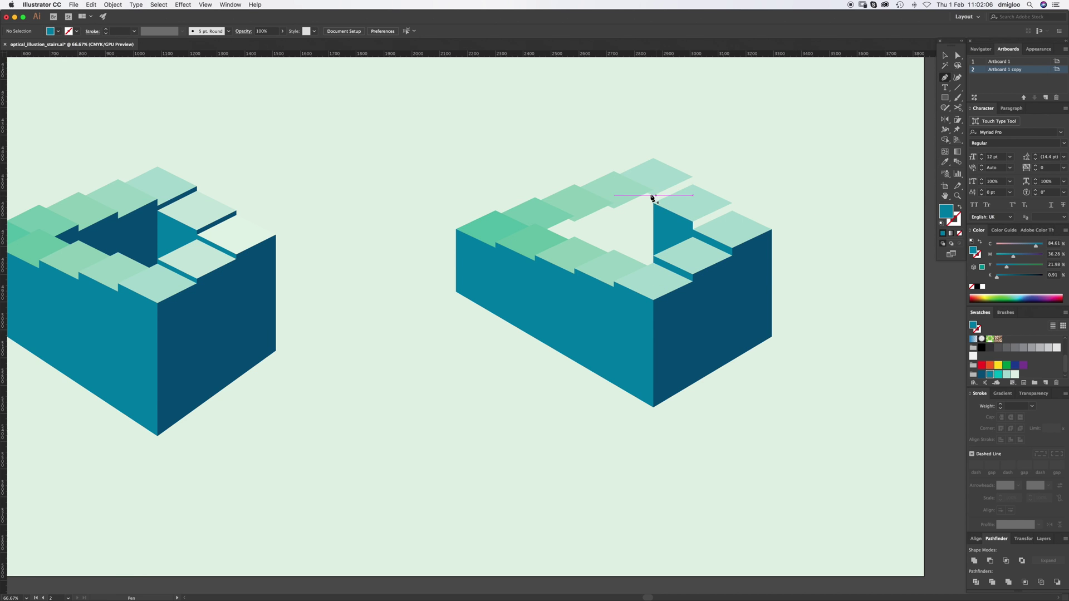
{"action": "left_click", "coordinate": [693, 178]}
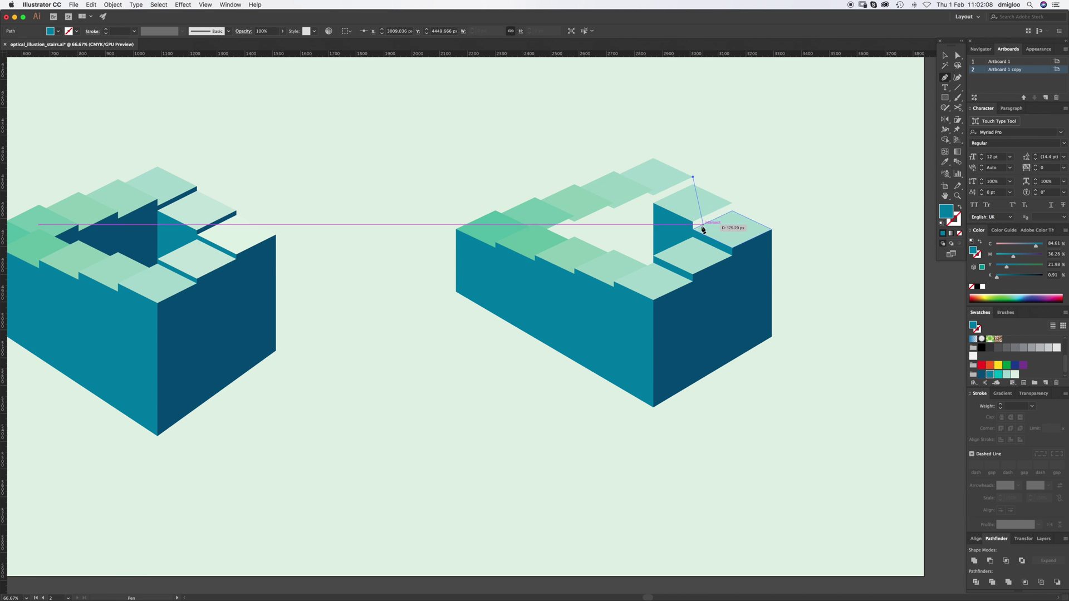
{"action": "left_click", "coordinate": [693, 287]}
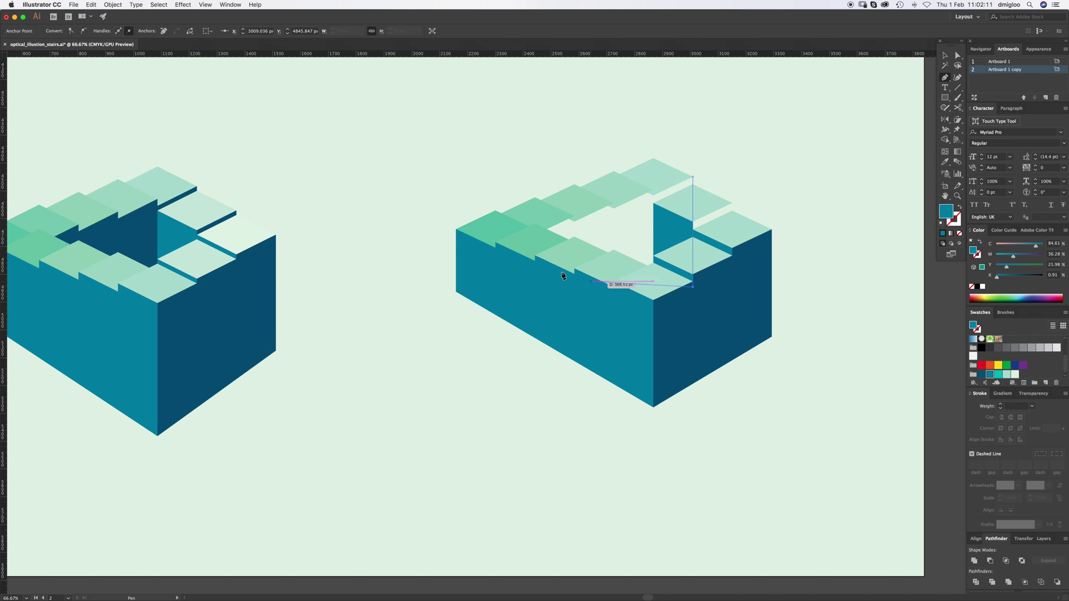
{"action": "left_click", "coordinate": [535, 235]}
{"action": "left_click", "coordinate": [575, 218]}
{"action": "left_click", "coordinate": [973, 287]}
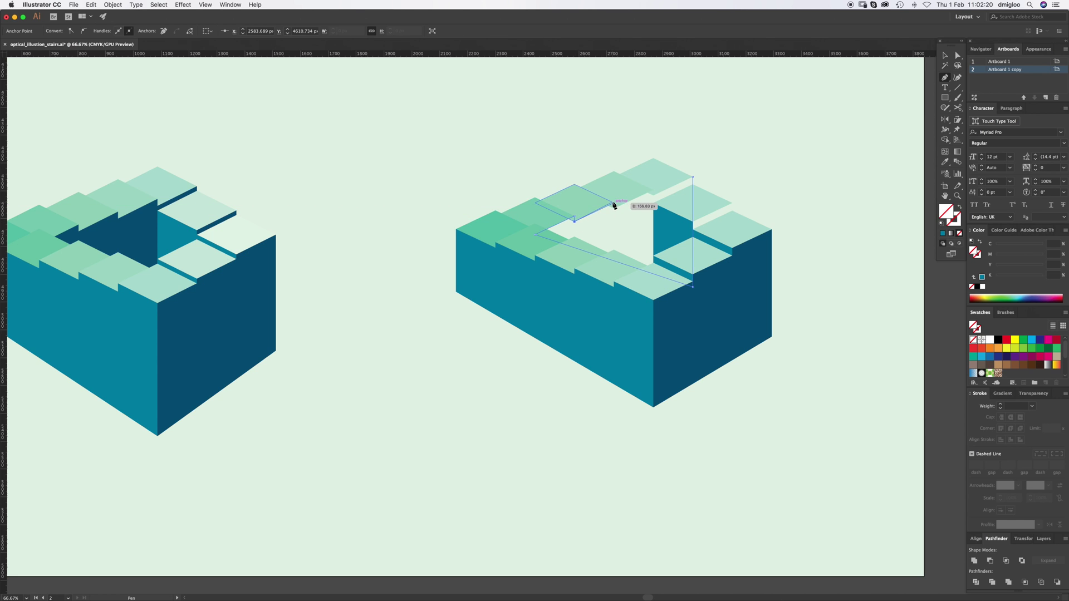
{"action": "left_click", "coordinate": [614, 206]}
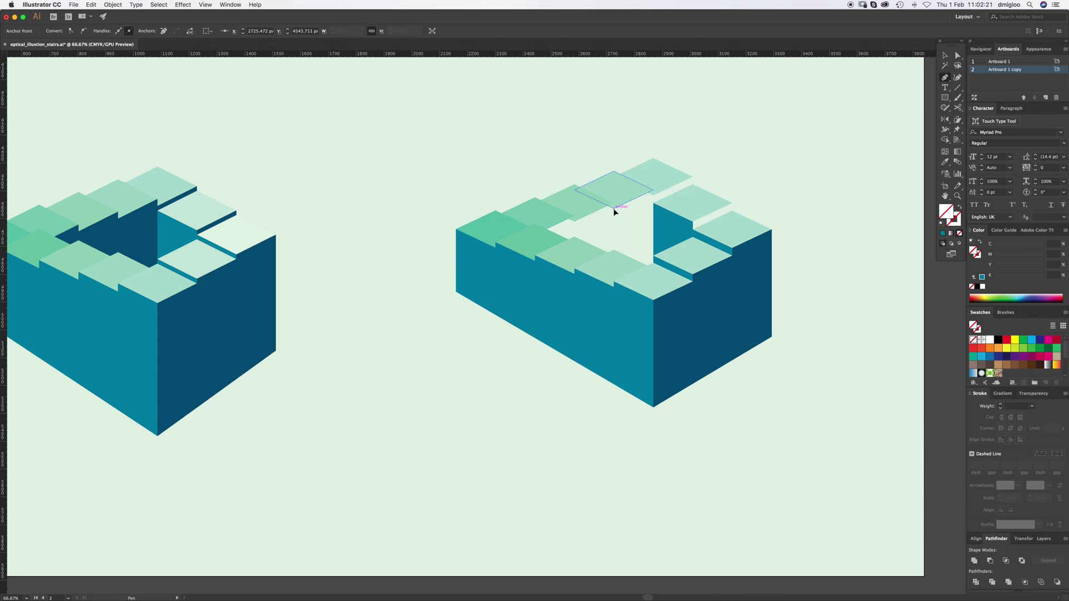
{"action": "left_click", "coordinate": [654, 190]}
{"action": "left_click", "coordinate": [692, 178]}
- Fill the inner back wall with the example's dark blue and stack it behind all treads, just above the background
{"action": "key", "text": "i"}
{"action": "left_click", "coordinate": [142, 216]}
{"action": "key", "text": "super+shift+bracketleft"}
{"action": "key", "text": "super+bracketright"}
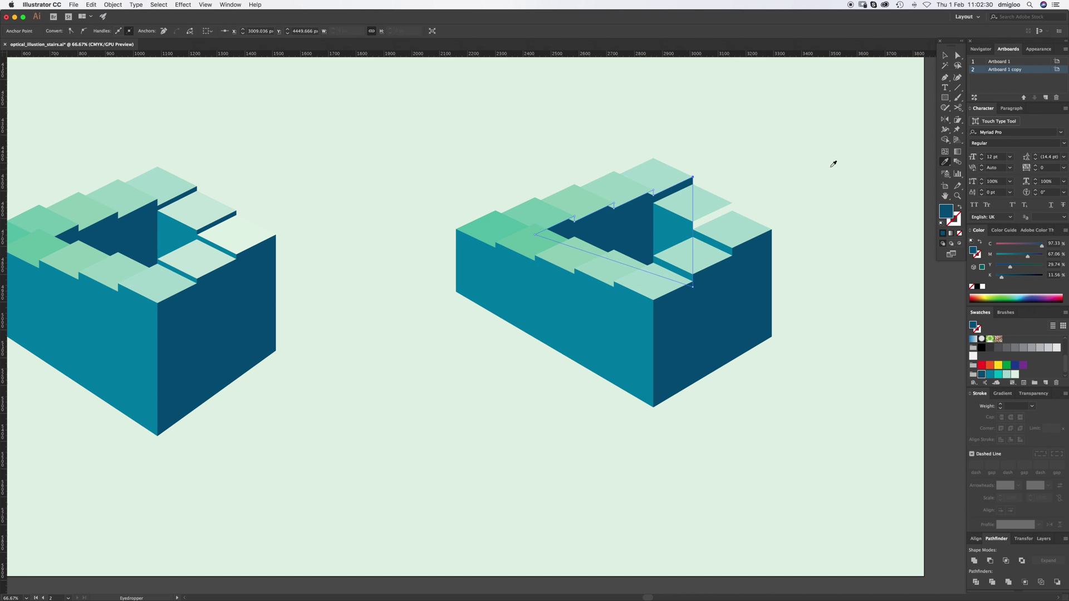
{"action": "key", "text": "super+shift+a"}
- Try to send the back row's treads behind the other shapes
{"action": "left_click", "coordinate": [592, 252]}
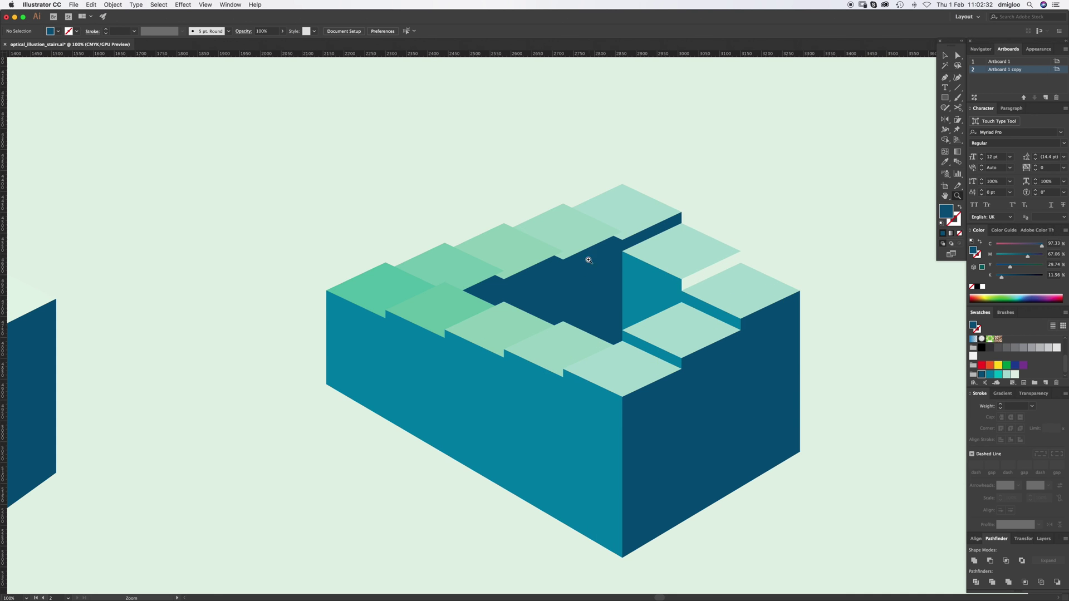
{"action": "left_click", "coordinate": [547, 309], "text": "alt"}
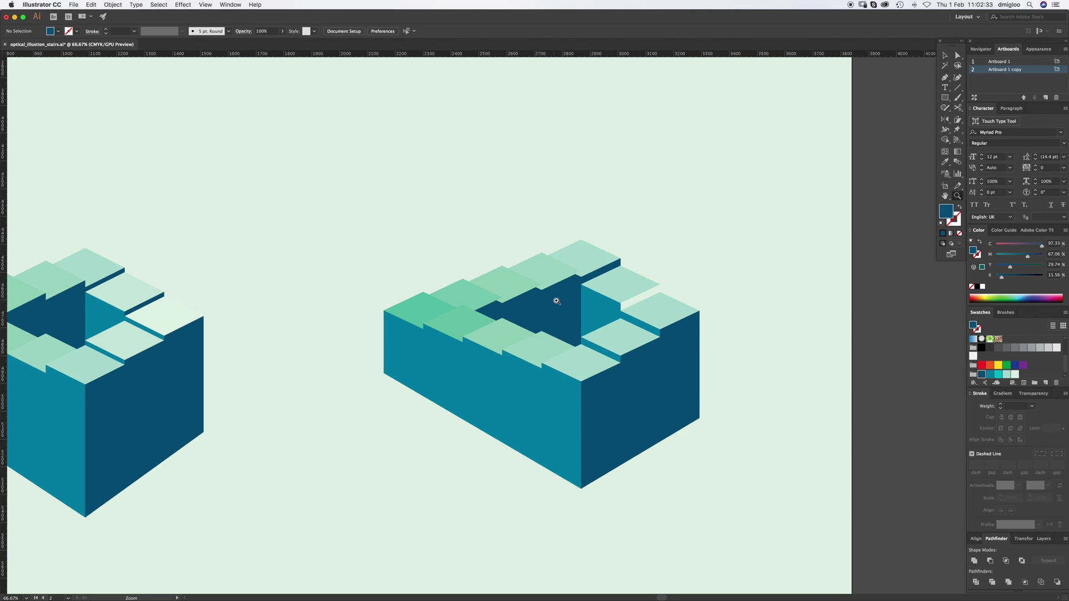
{"action": "left_click", "coordinate": [484, 294]}
{"action": "left_click", "coordinate": [543, 280], "text": "shift"}
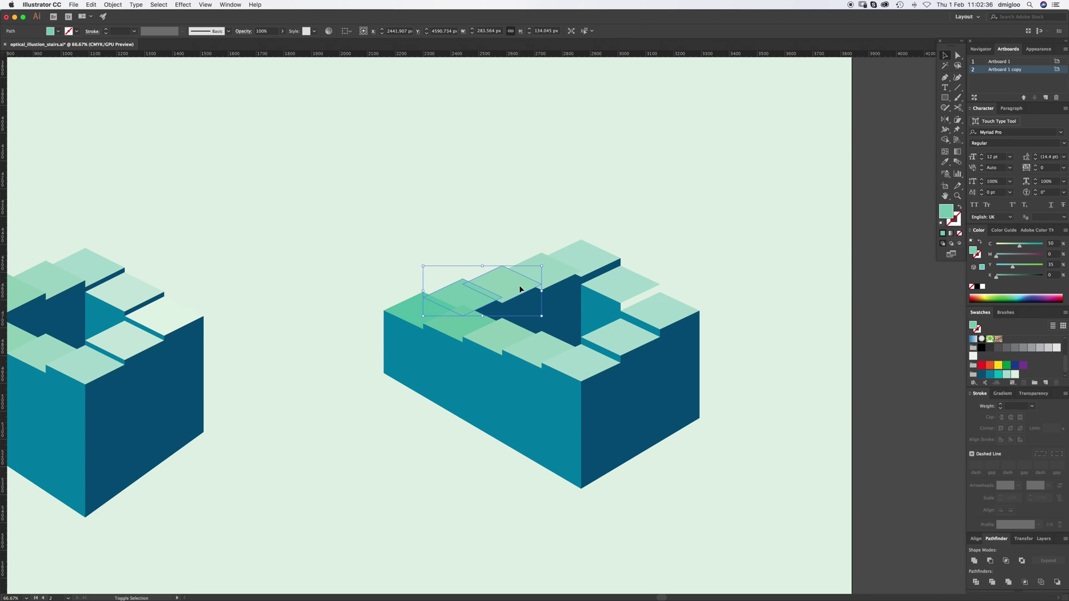
{"action": "left_click", "coordinate": [595, 252], "text": "shift"}
{"action": "key", "text": "super+shift+bracketleft"}
{"action": "key", "text": "super+z"}
{"action": "left_click", "coordinate": [714, 165]}
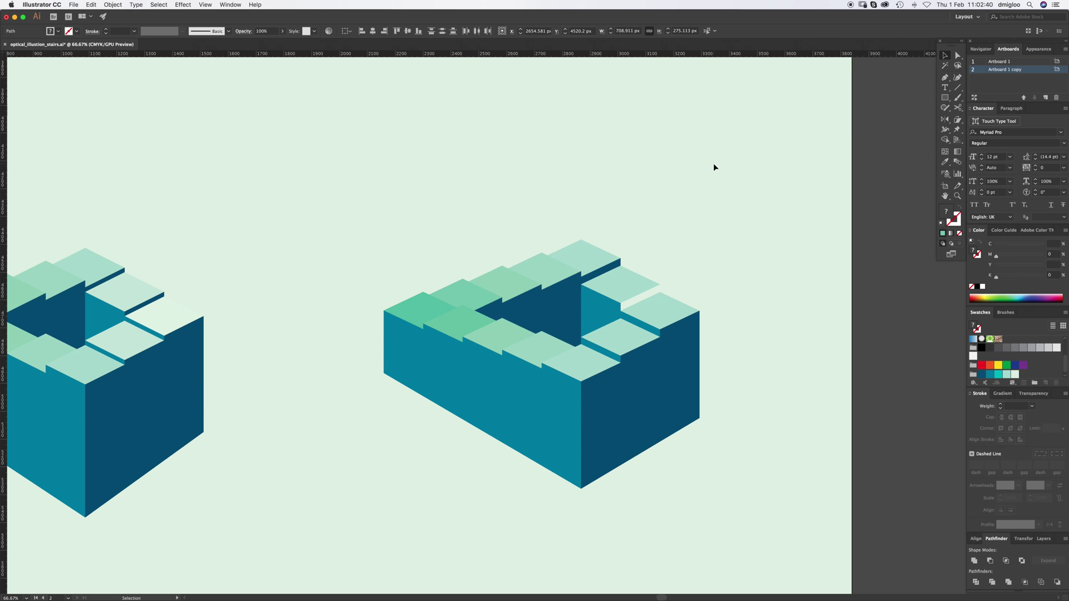
{"action": "left_click", "coordinate": [715, 159]}
- Draw a thin riser with the Pen tool in the gap between the right corner diamond and the tread above it
{"action": "key", "text": "z"}
{"action": "left_click", "coordinate": [574, 350], "text": "alt"}
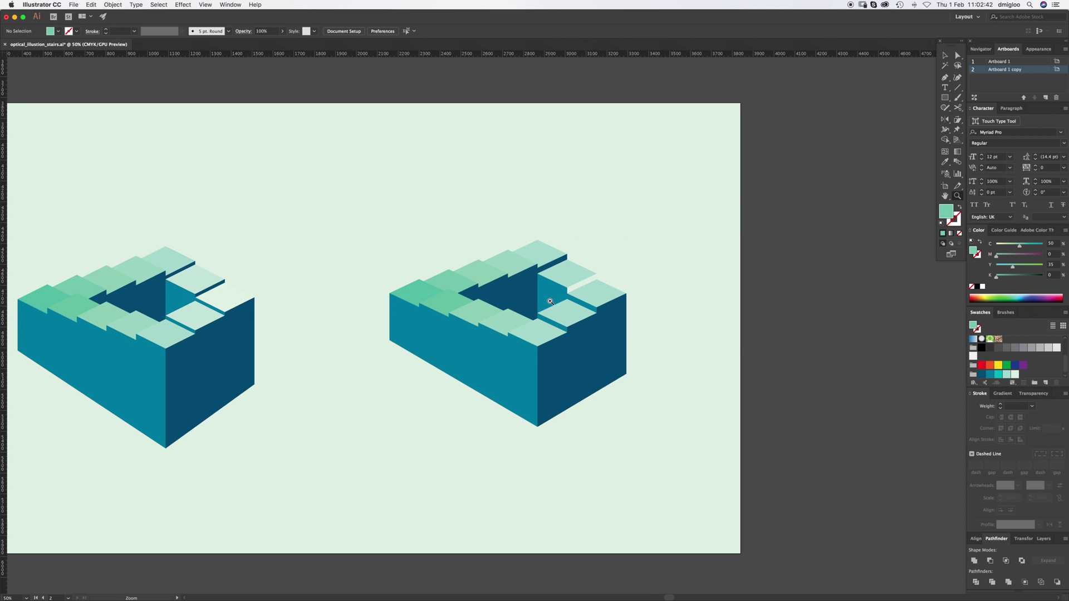
{"action": "left_click", "coordinate": [550, 301]}
{"action": "left_click_drag", "start_coordinate": [526, 317], "coordinate": [555, 317]}
{"action": "key", "text": "p"}
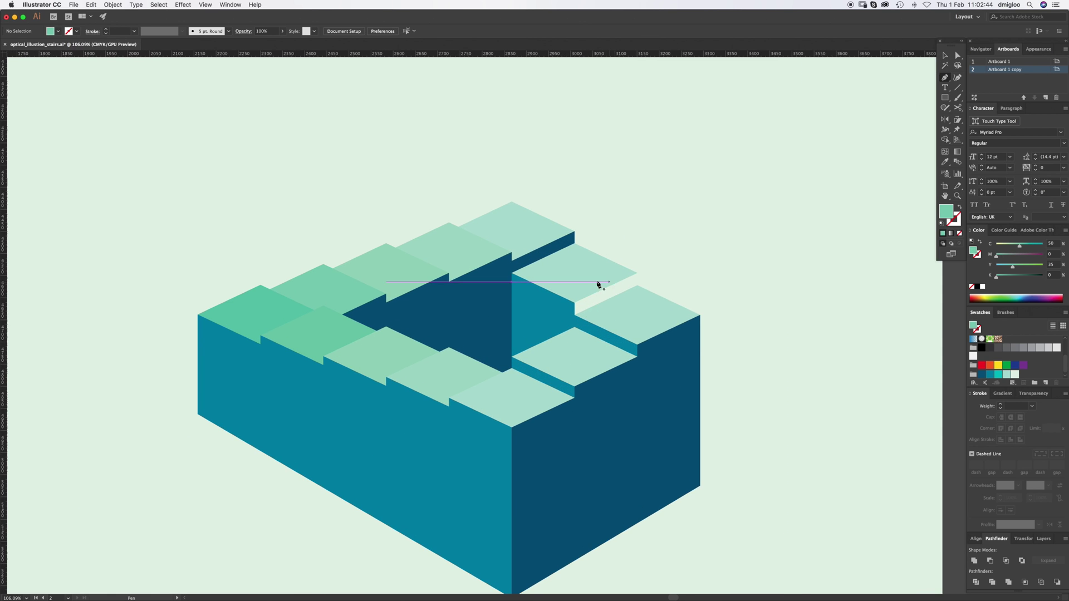
{"action": "left_click", "coordinate": [575, 314]}
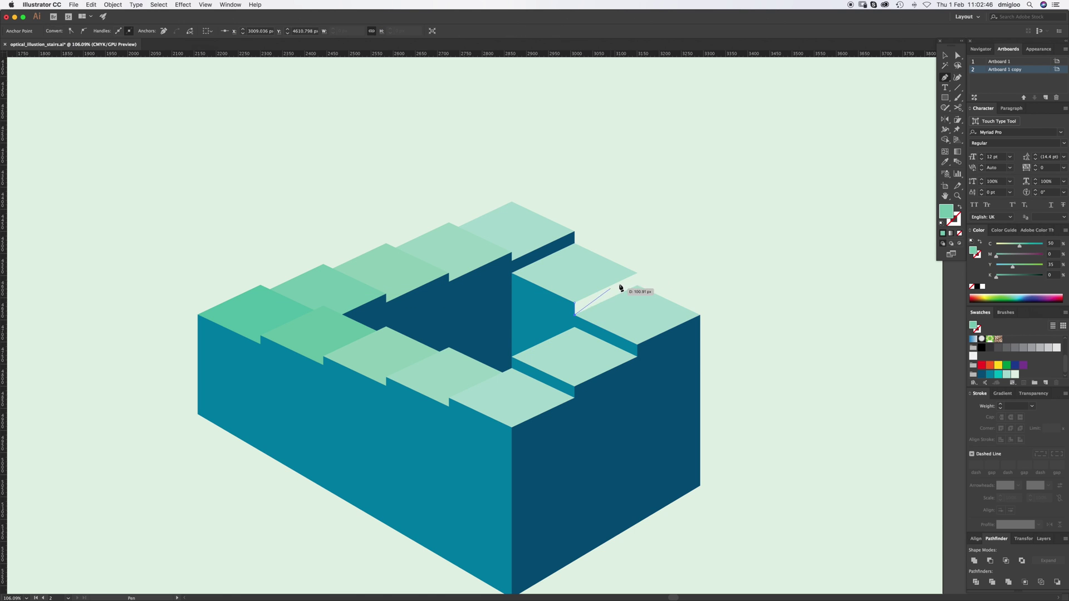
{"action": "left_click", "coordinate": [638, 286]}
{"action": "left_click", "coordinate": [637, 273]}
- Fill the thin riser with the dark blue sampled from the inner back wall and deselect it
{"action": "key", "text": "i"}
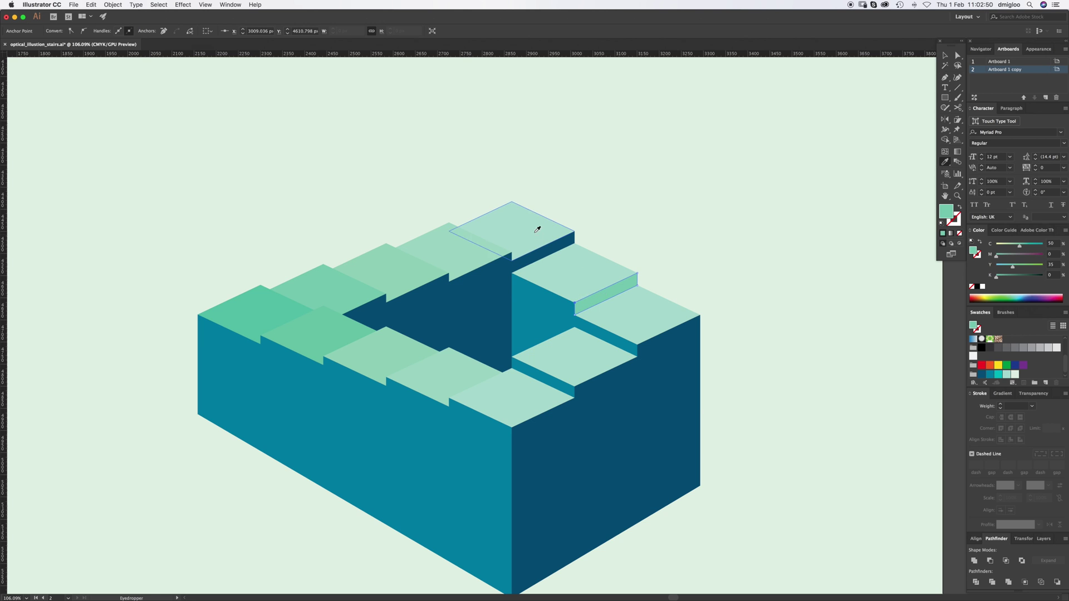
{"action": "left_click", "coordinate": [533, 256]}
{"action": "left_click", "coordinate": [675, 230], "text": "super"}
- Match the color of the back row's last tread to its counterpart in the finished example
{"action": "key", "text": "z"}
{"action": "left_click", "coordinate": [500, 401], "text": "alt"}
{"action": "left_click", "coordinate": [518, 382], "text": "alt"}
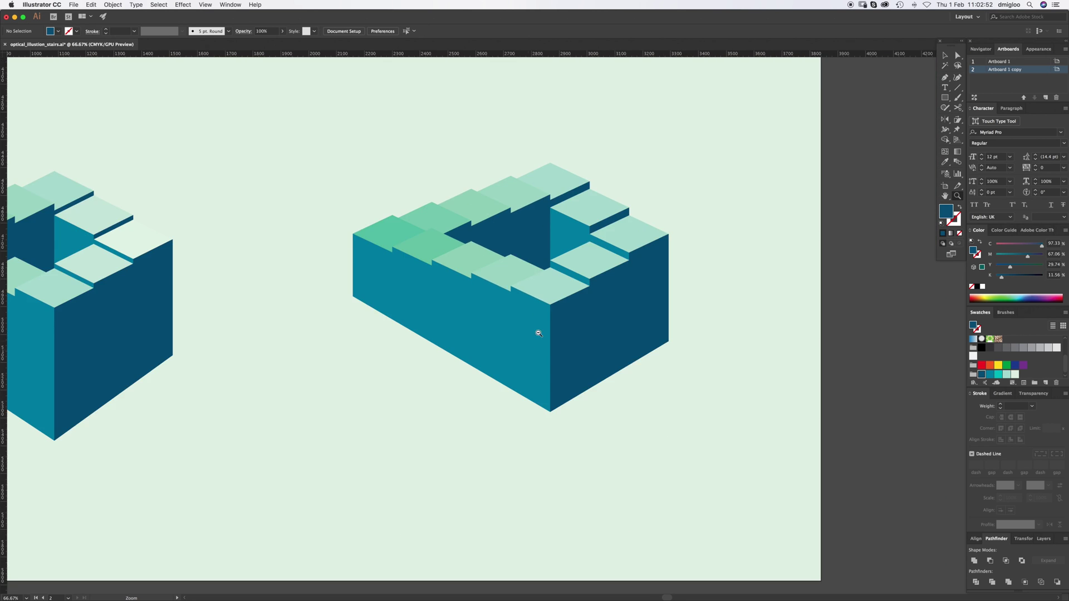
{"action": "left_click", "coordinate": [537, 332], "text": "alt"}
{"action": "left_click", "coordinate": [488, 327]}
{"action": "left_click_drag", "start_coordinate": [523, 313], "coordinate": [524, 347]}
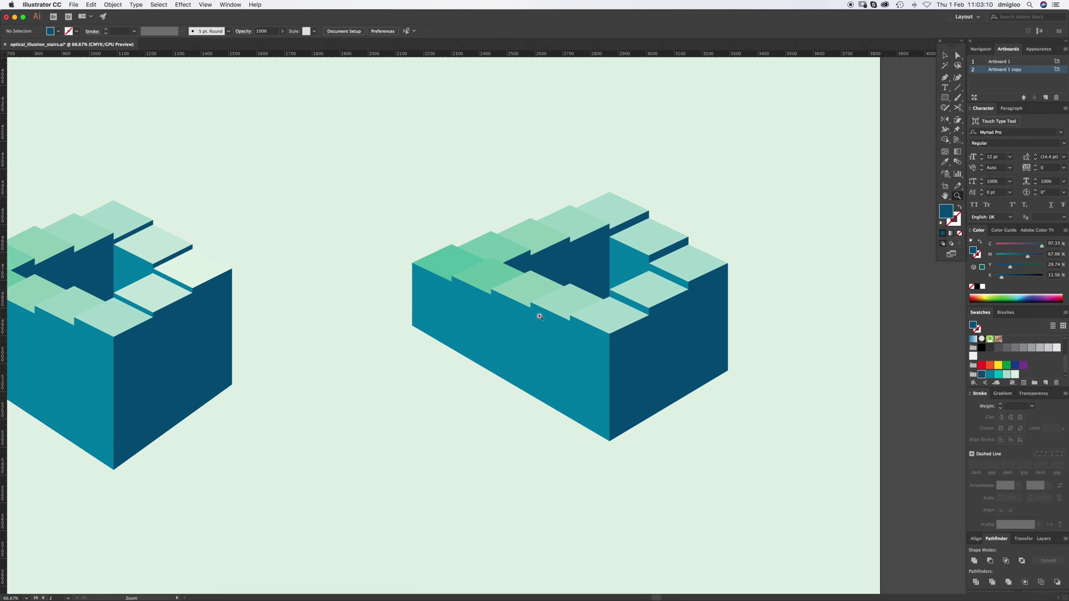
{"action": "key", "text": "v"}
{"action": "left_click", "coordinate": [622, 212]}
{"action": "key", "text": "i"}
{"action": "left_click", "coordinate": [139, 216]}
- Recolor the tread above the right corner diamond with the lighter green of the matching tread in the example
{"action": "key", "text": "v"}
{"action": "left_click", "coordinate": [649, 234]}
{"action": "key", "text": "i"}
{"action": "left_click", "coordinate": [157, 241]}
{"action": "left_click", "coordinate": [691, 265]}
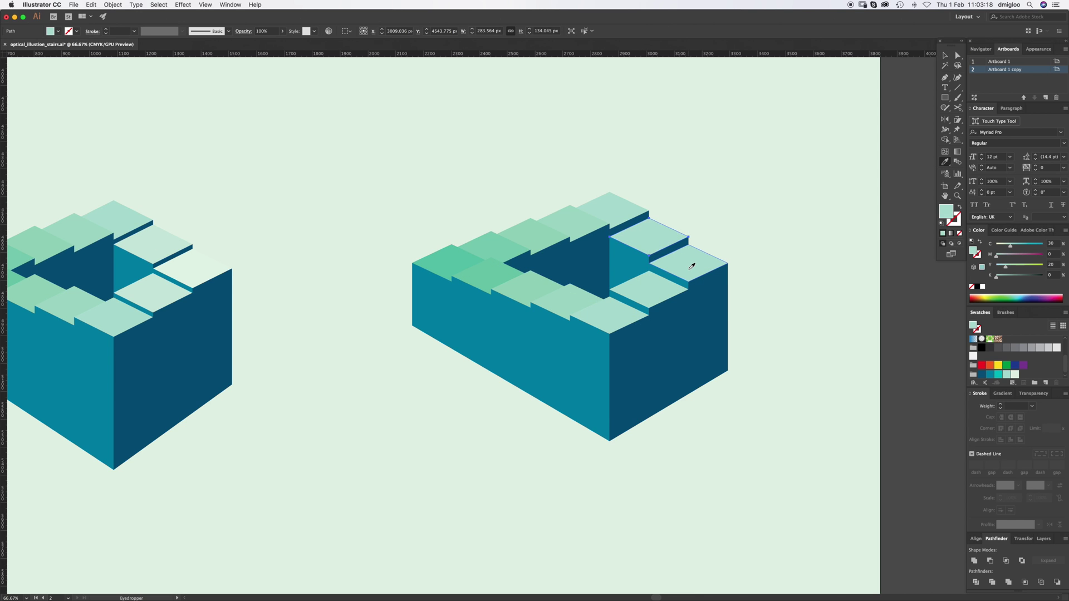
{"action": "key", "text": "super+z"}
- Recolor the right corner diamond with the palest green sampled from the example's corner tread
{"action": "key", "text": "v"}
{"action": "left_click", "coordinate": [691, 271]}
{"action": "key", "text": "i"}
{"action": "left_click", "coordinate": [202, 258]}
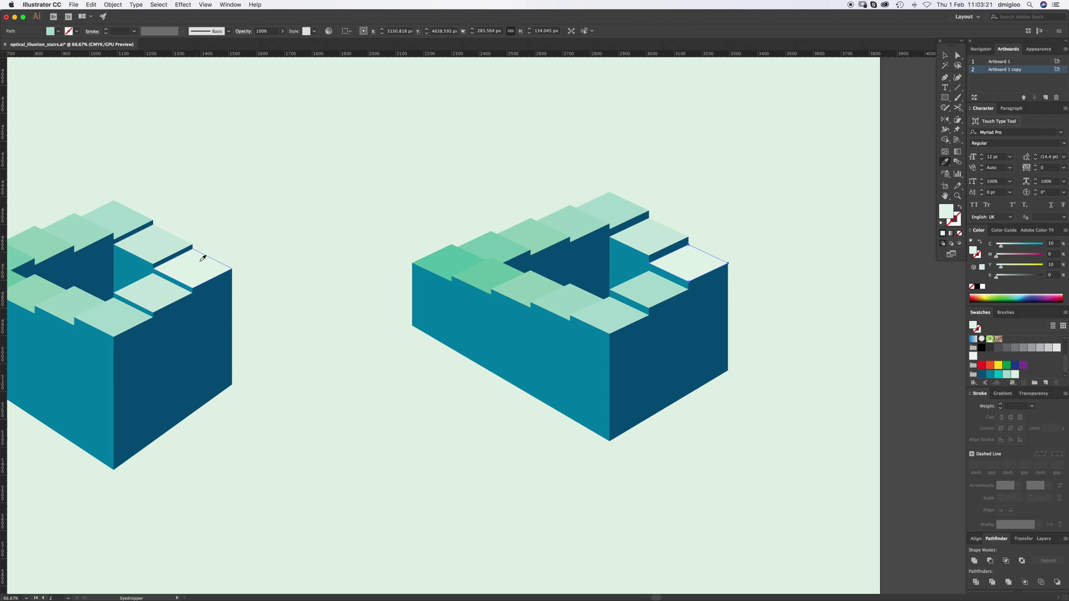
- Recolor the tread below the right corner diamond to match the example's, deselect it and show the whole artboard
{"action": "left_click", "coordinate": [645, 294], "text": "super"}
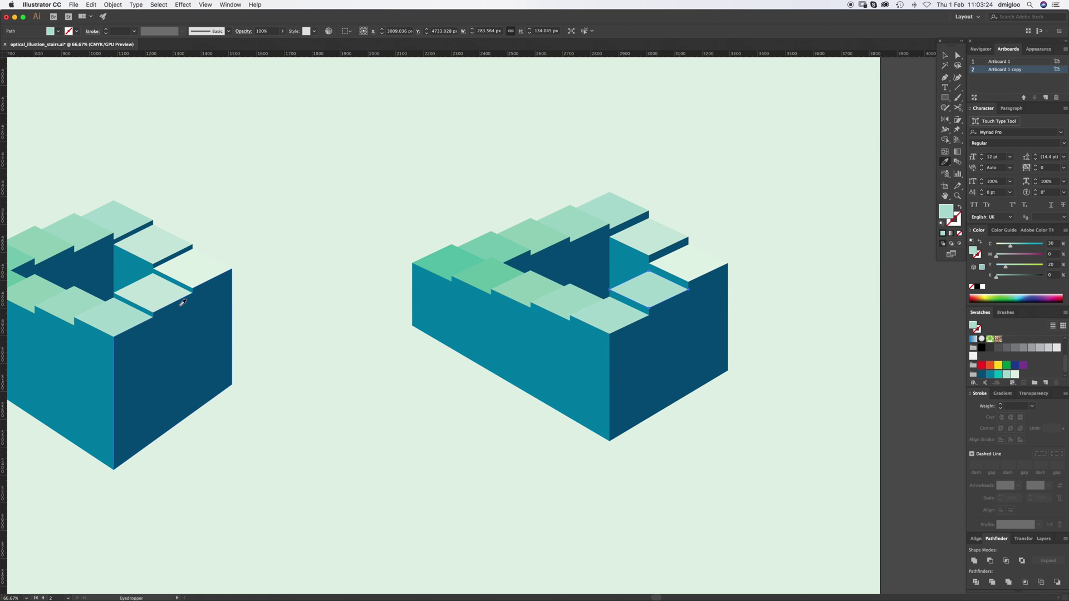
{"action": "left_click", "coordinate": [180, 289]}
{"action": "left_click", "coordinate": [462, 427], "text": "super"}
{"action": "key", "text": "z"}
{"action": "left_click", "coordinate": [543, 342], "text": "alt"}
{"action": "left_click", "coordinate": [543, 345], "text": "alt"}
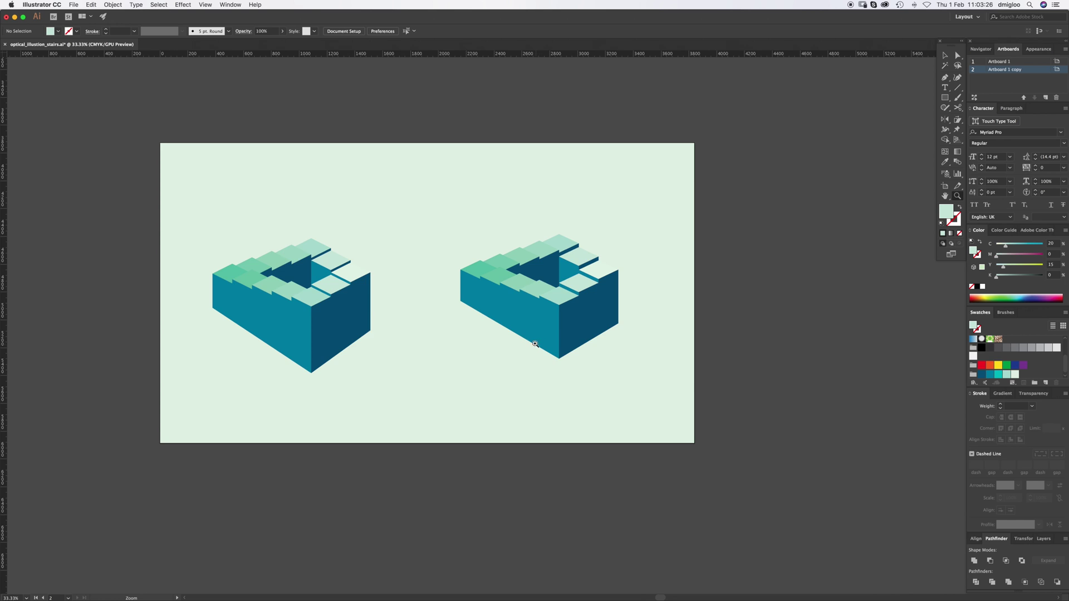